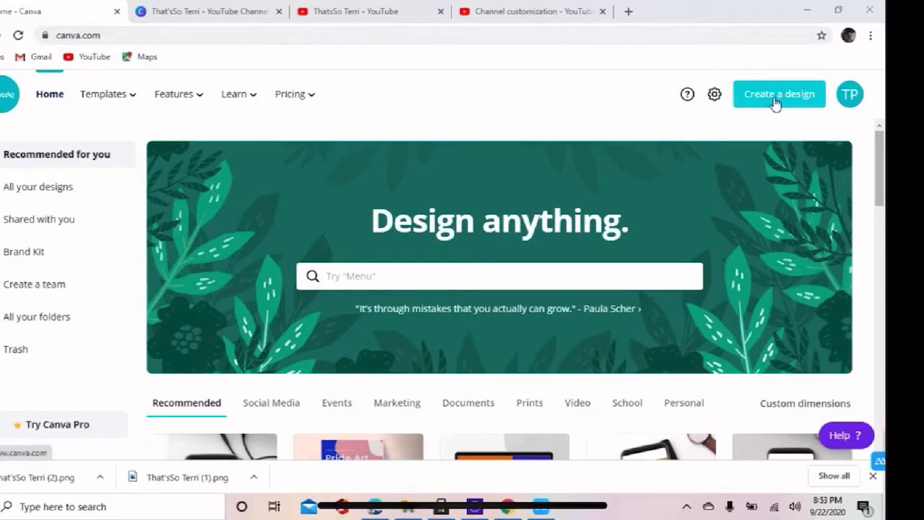
Create a new YouTube Channel Art design and show the uploaded images.
left_click(775, 104)
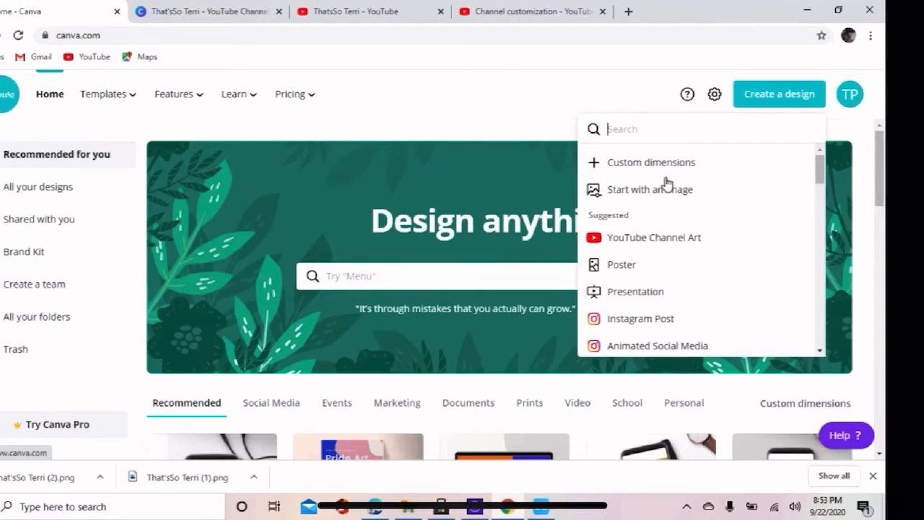
left_click(654, 239)
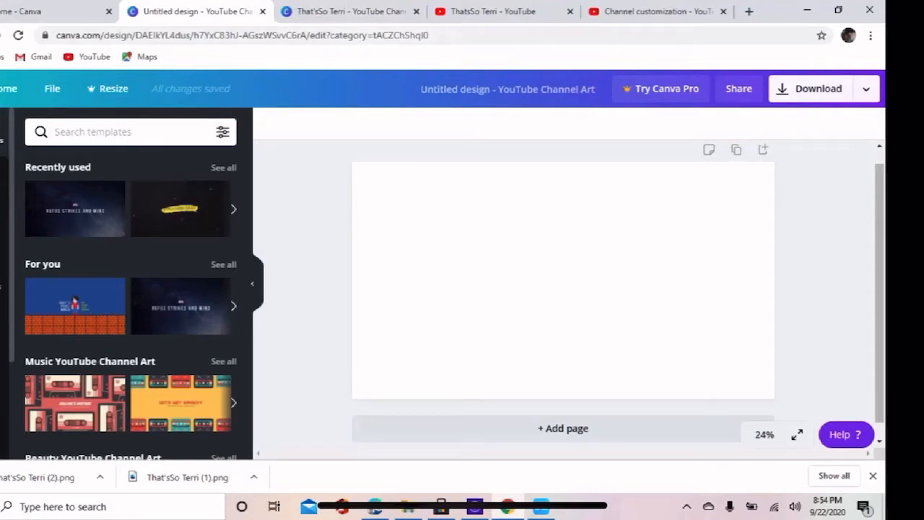
left_click(2, 180)
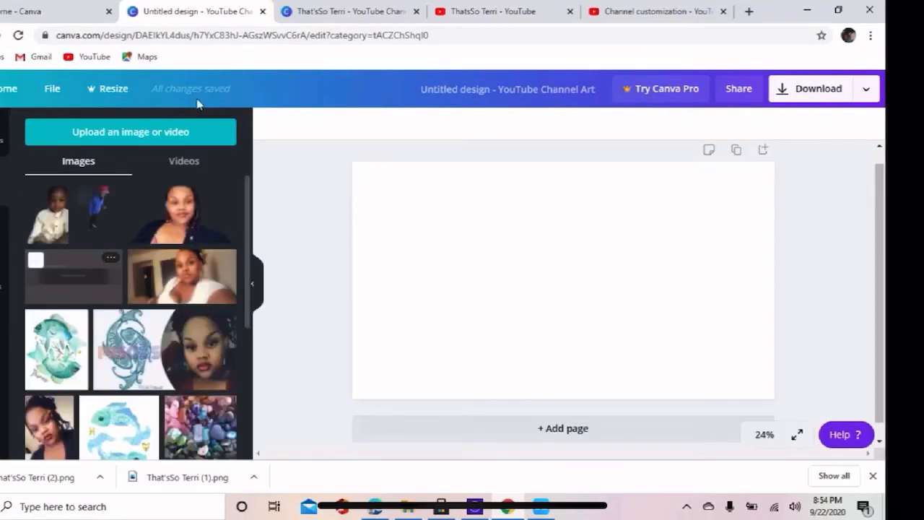
Open the Google homepage in the browser tab that holds the finished That'sSo Terri banner.
left_click(355, 15)
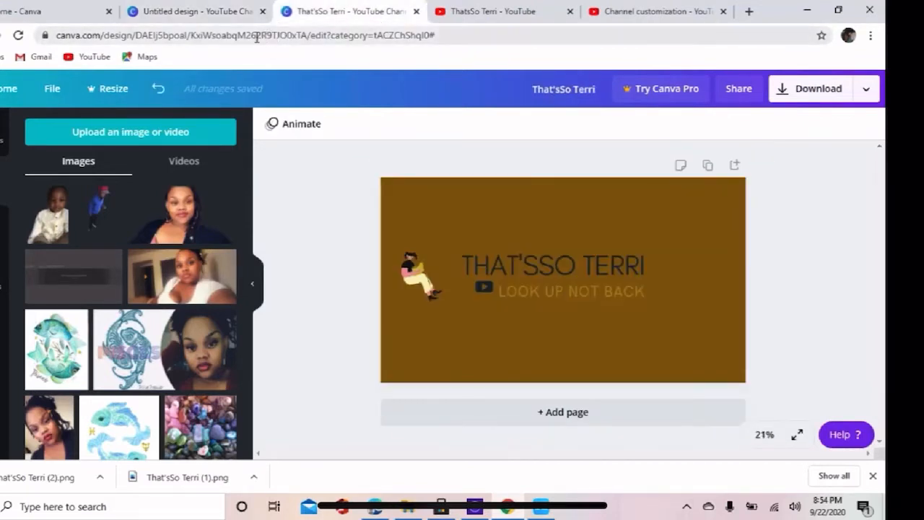
double_click(210, 41)
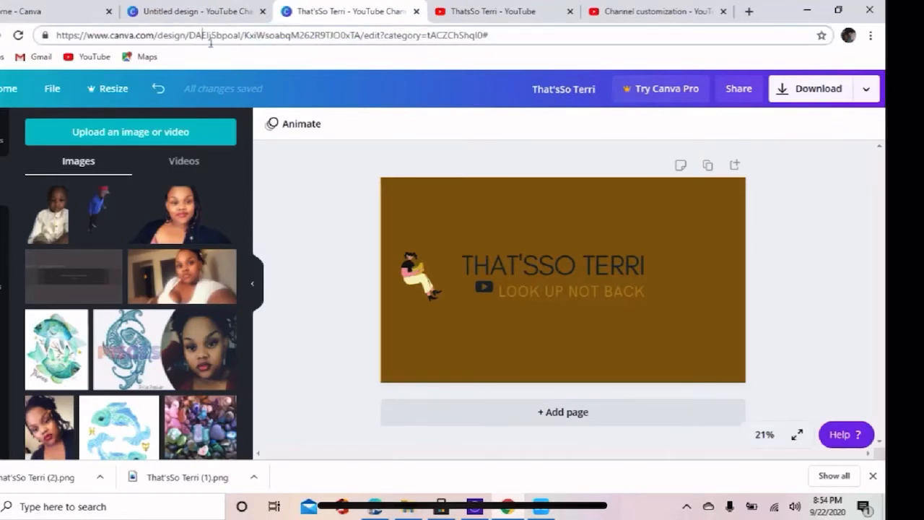
double_click(206, 40)
left_click(204, 37)
double_click(210, 42)
triple_click(207, 41)
type("goo")
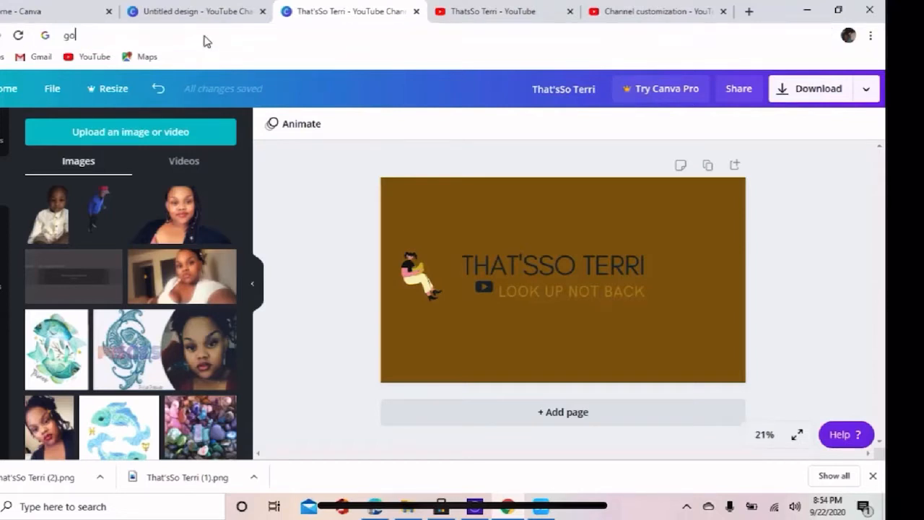
key("Down")
key("Down")
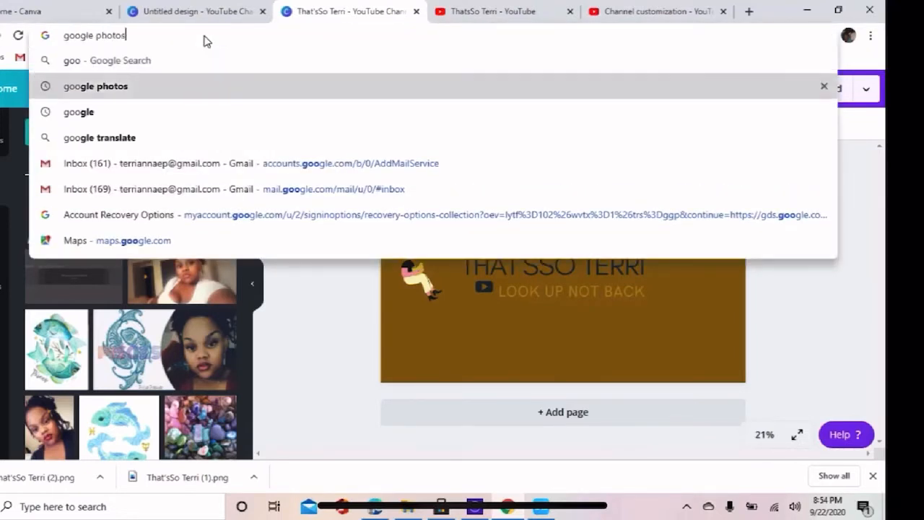
key("Return")
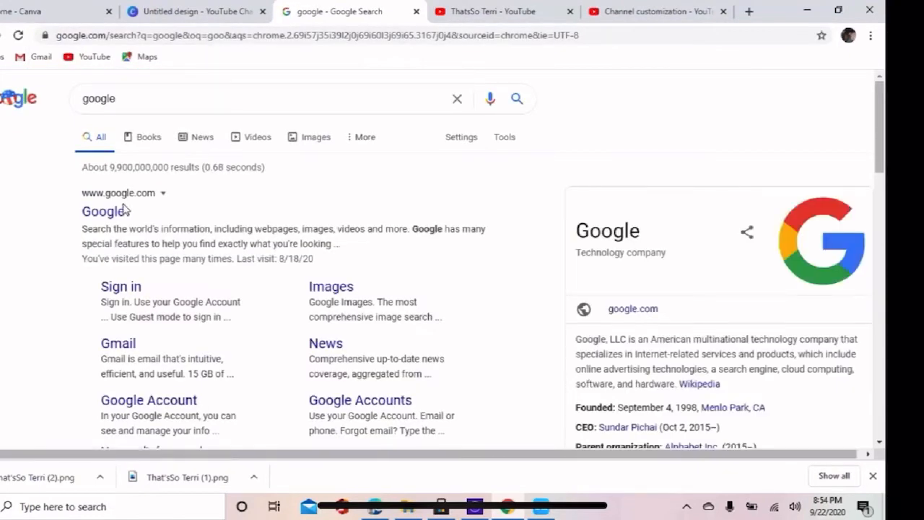
left_click(119, 212)
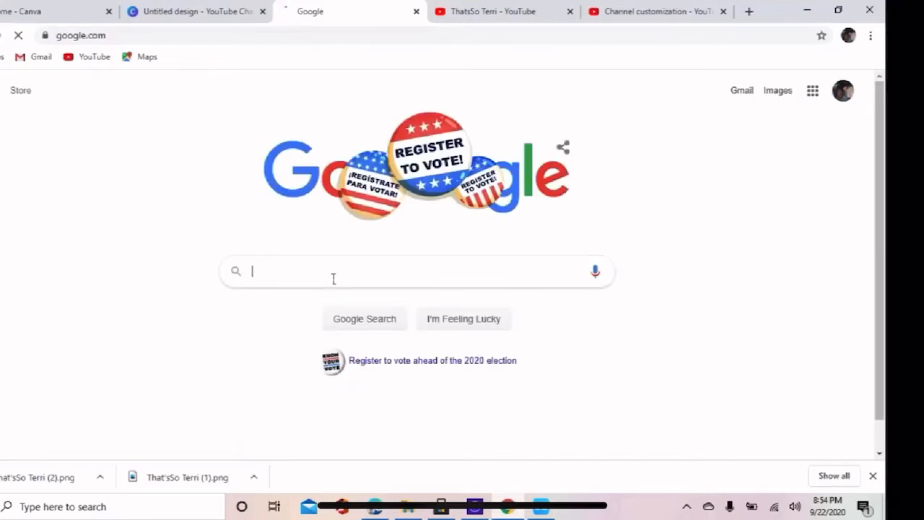
Search Google for "youtube banner dimensions".
type("you")
type("uube")
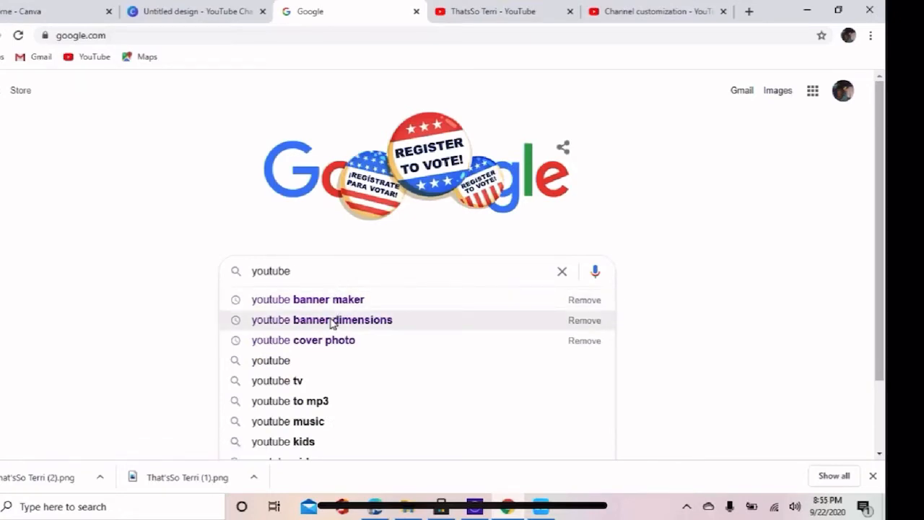
left_click(405, 330)
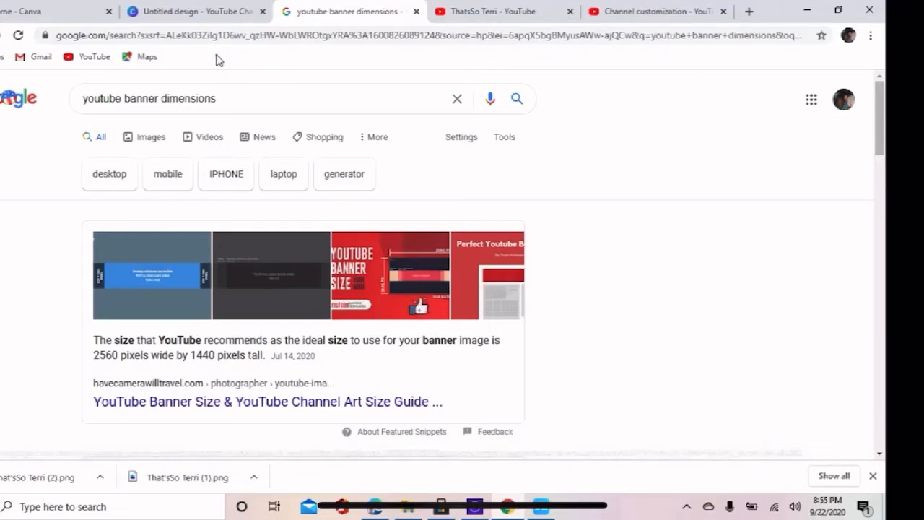
Add the uploaded dark banner safe-area template to the blank channel art page and stretch it to fill the whole page.
left_click(206, 14)
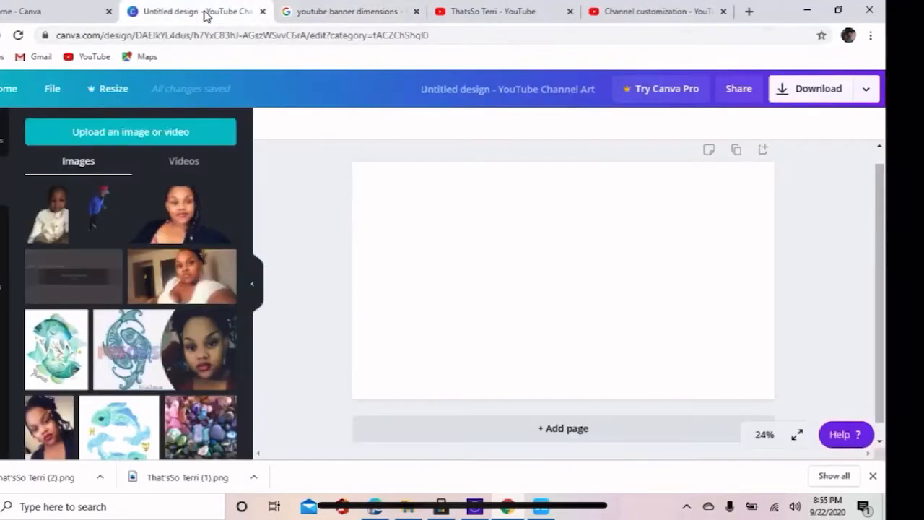
left_click(76, 280)
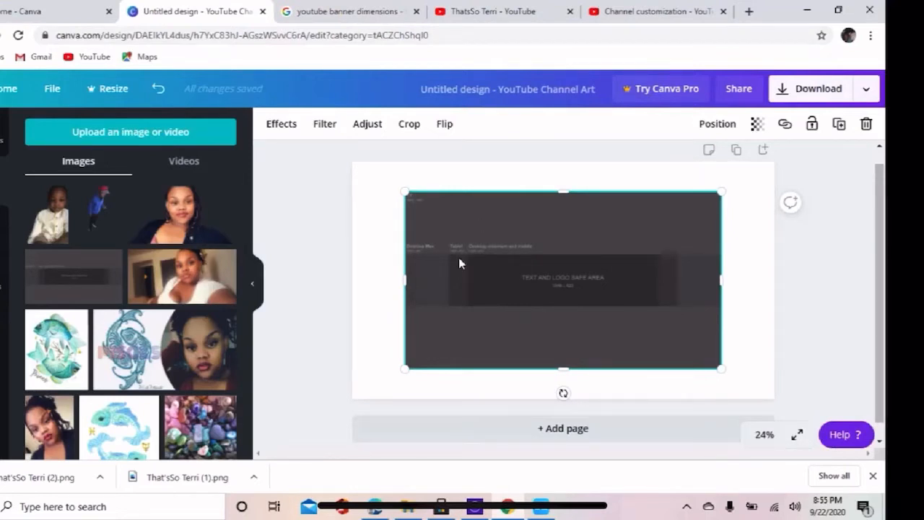
left_click_drag(413, 290, 354, 277)
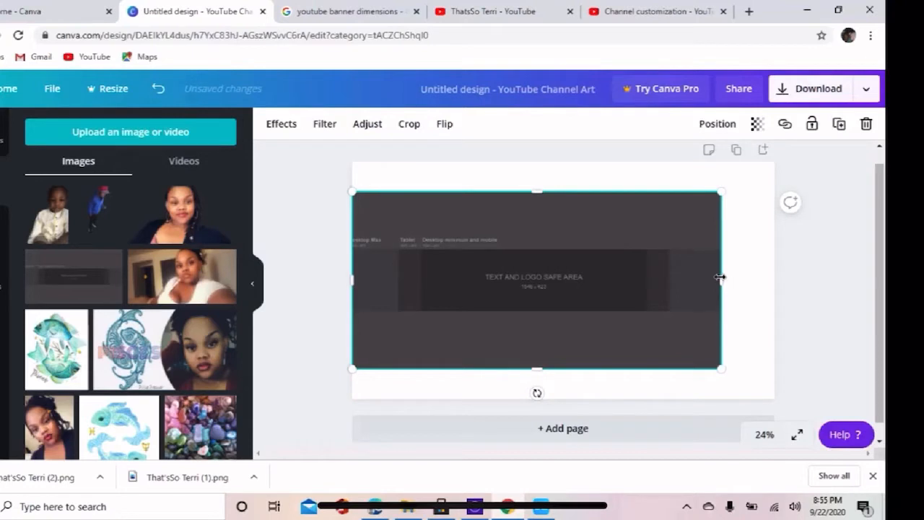
left_click_drag(720, 277, 771, 286)
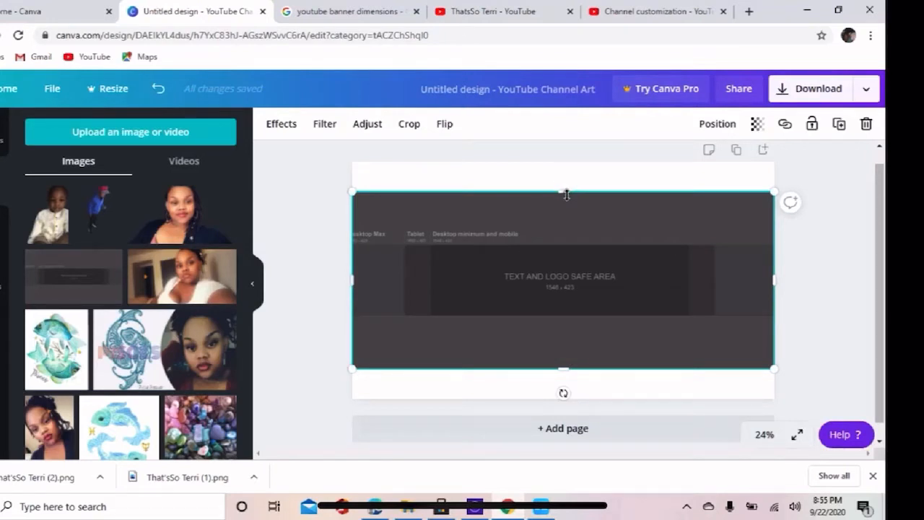
mouse_move(567, 194)
left_mouse_down()
mouse_move(572, 161)
mouse_move(554, 194)
left_mouse_up()
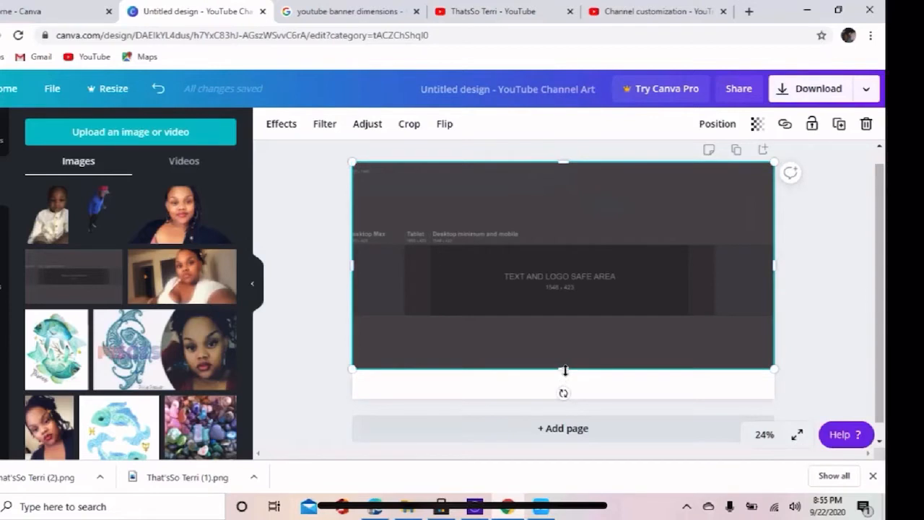
left_click_drag(565, 374, 566, 397)
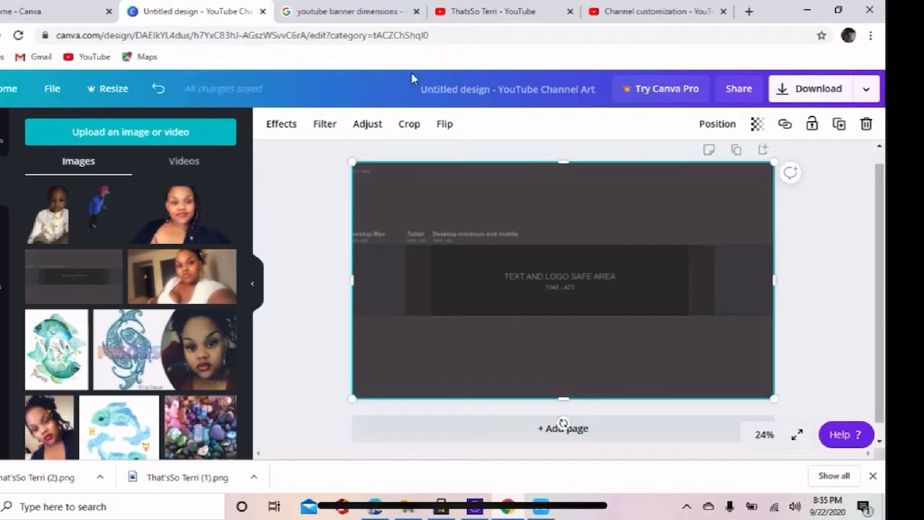
Highlight the recommended YouTube banner size in the Google result and return to the untitled channel art design.
left_click(356, 13)
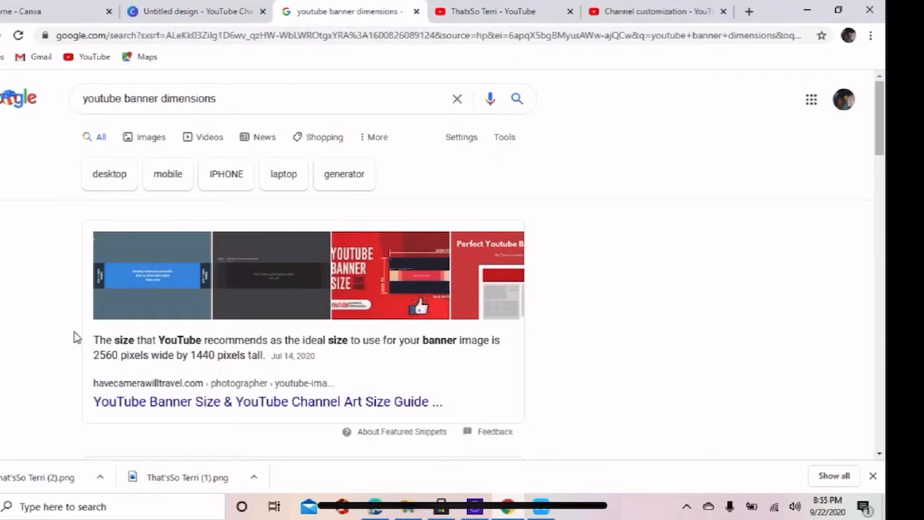
left_click_drag(94, 358, 266, 367)
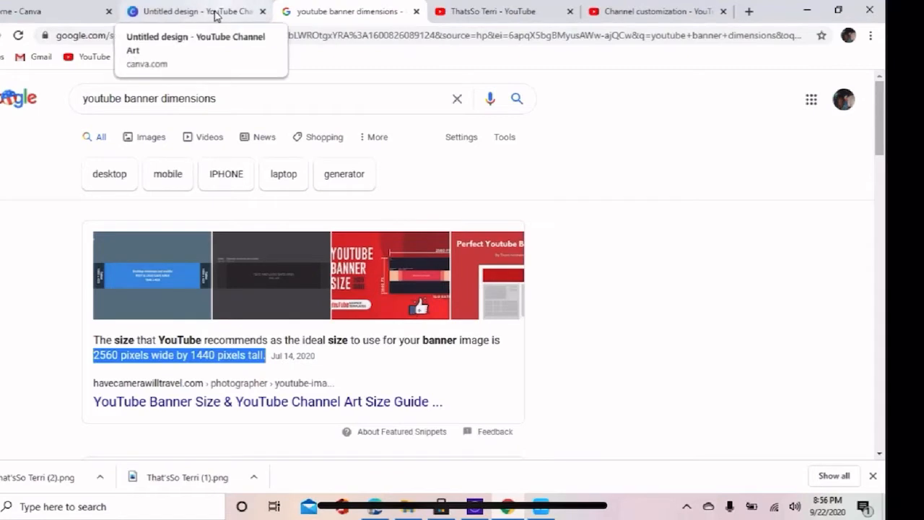
left_click(215, 12)
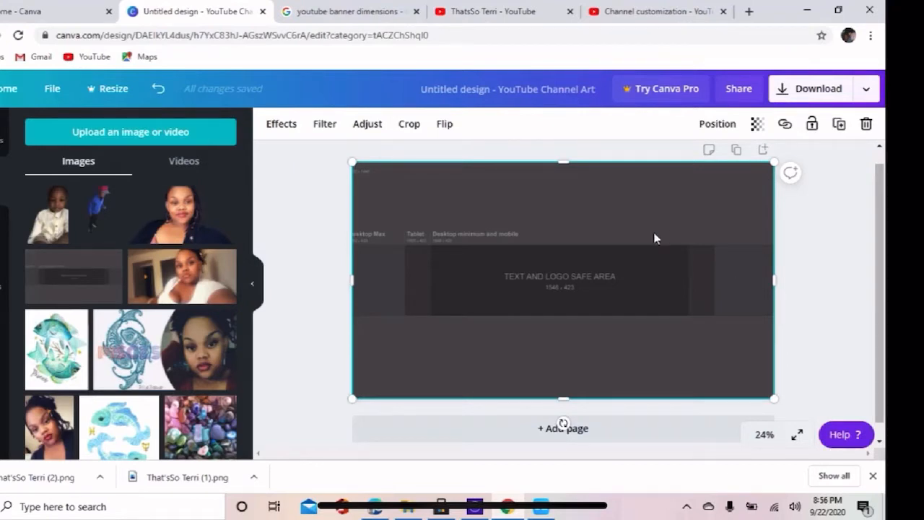
Set the safe-area template's transparency to 66 and lock the image in place.
left_click(765, 130)
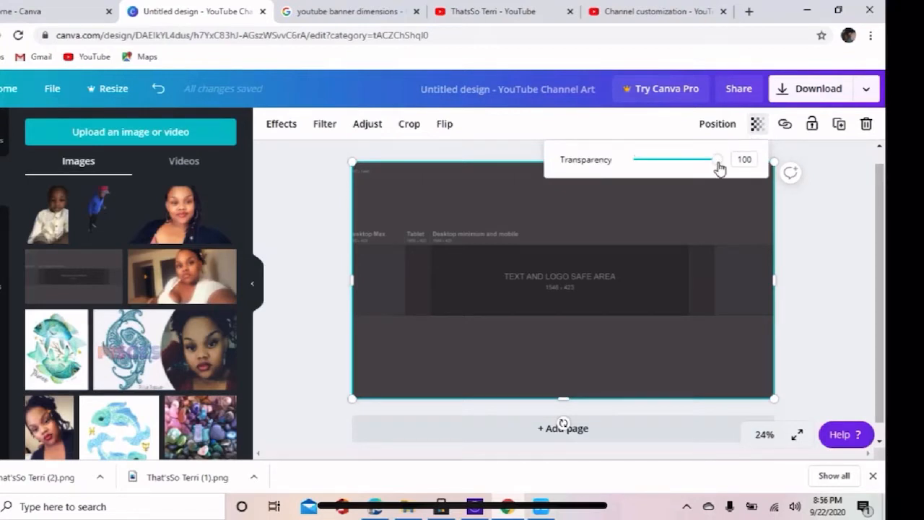
left_click_drag(719, 168, 691, 168)
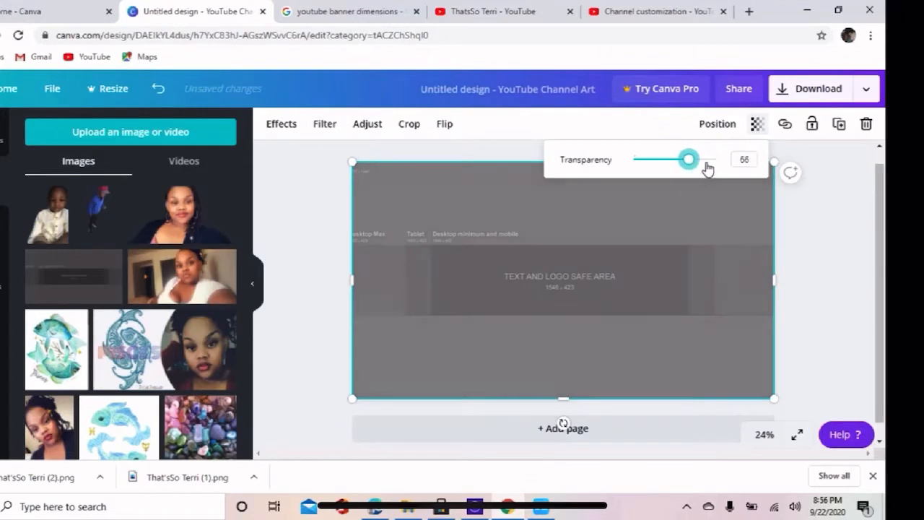
left_click(814, 129)
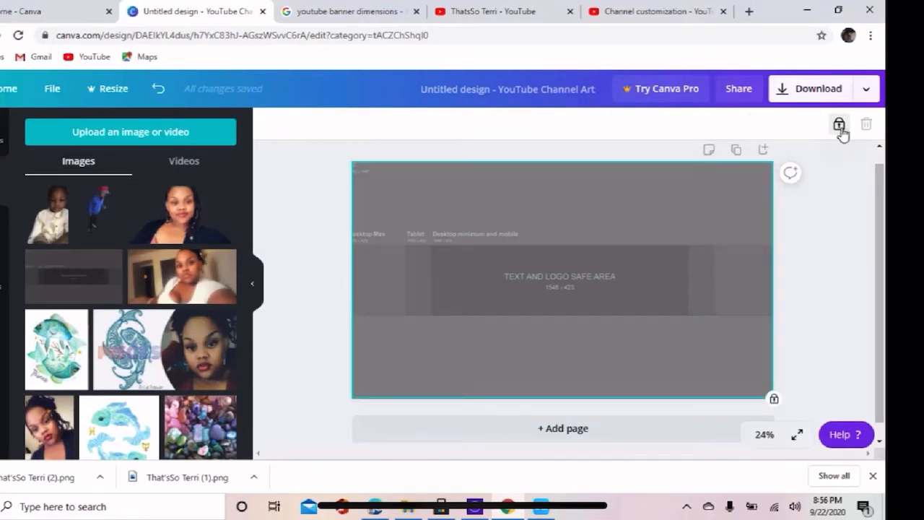
left_click(839, 127)
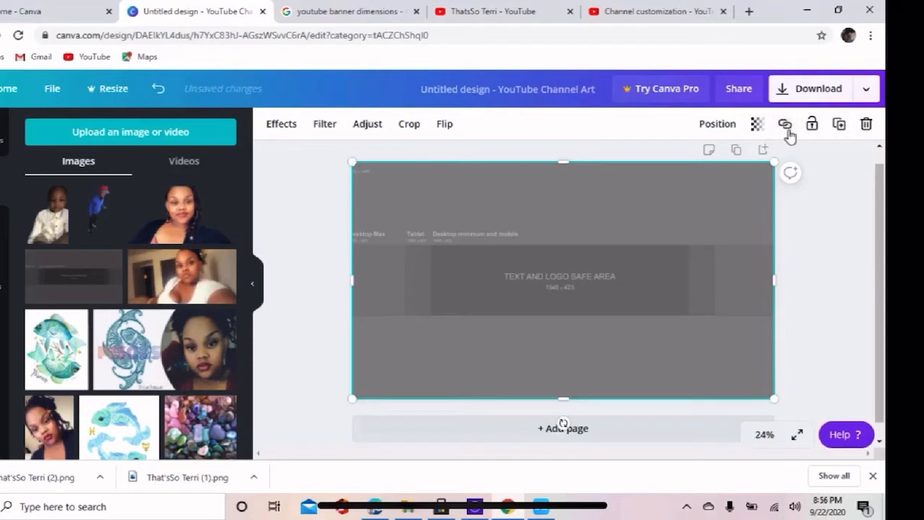
left_click(813, 126)
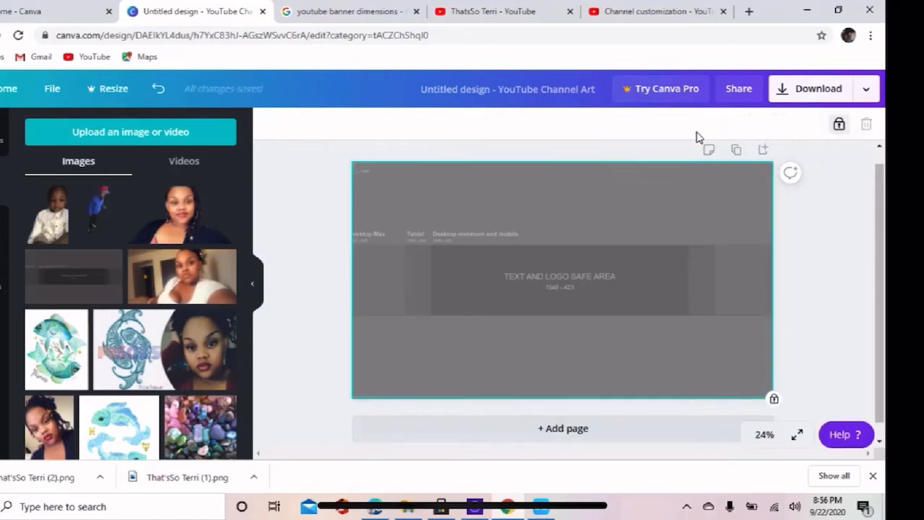
left_click(315, 187)
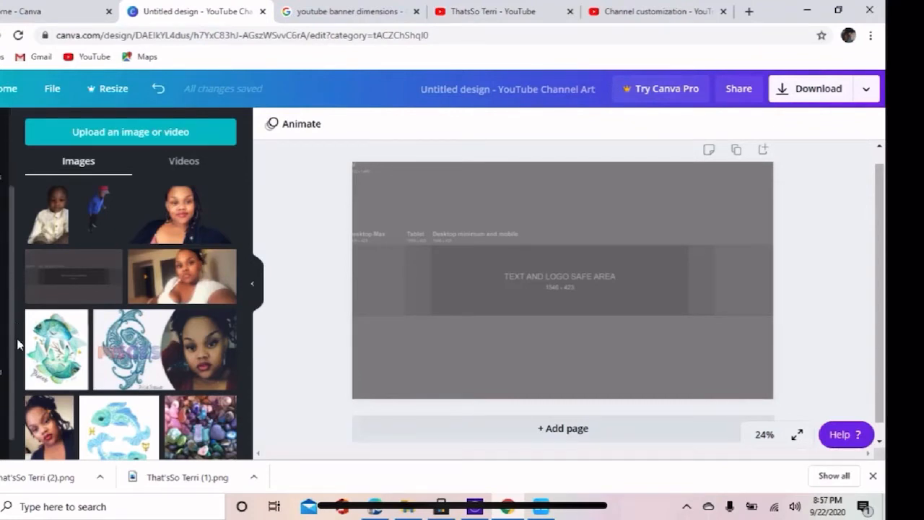
Try the Shrikhand and Glacial Indifference styles on the page, and settle on the Tenor Sans with Biryani Ultra Light style.
left_click_drag(18, 337, 18, 330)
left_click(2, 277)
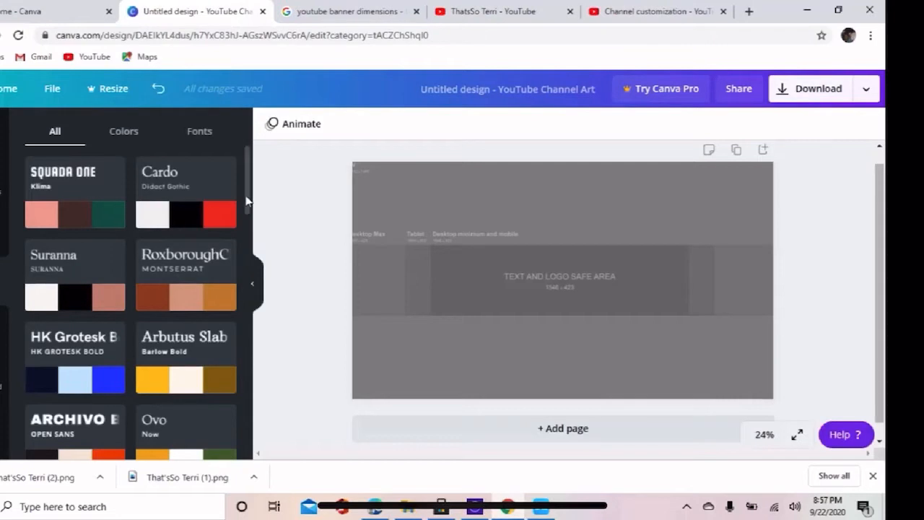
left_click_drag(246, 202, 247, 325)
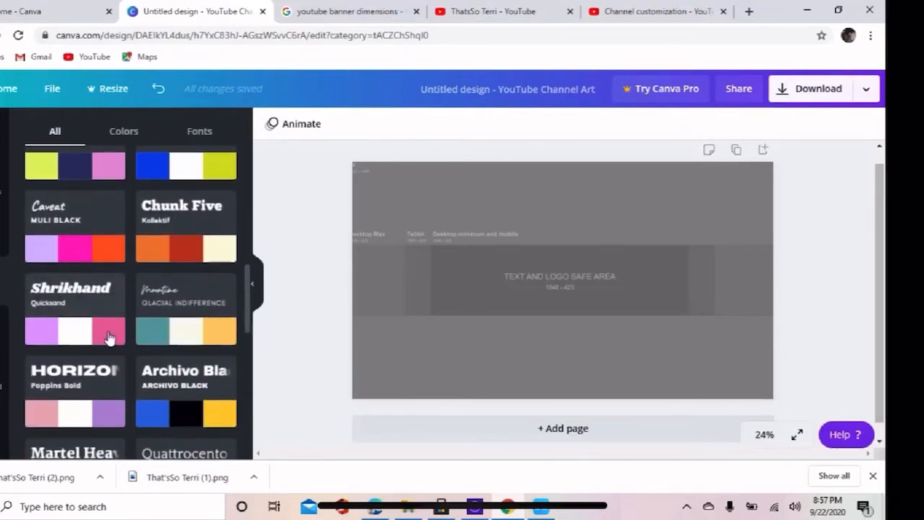
left_click(65, 290)
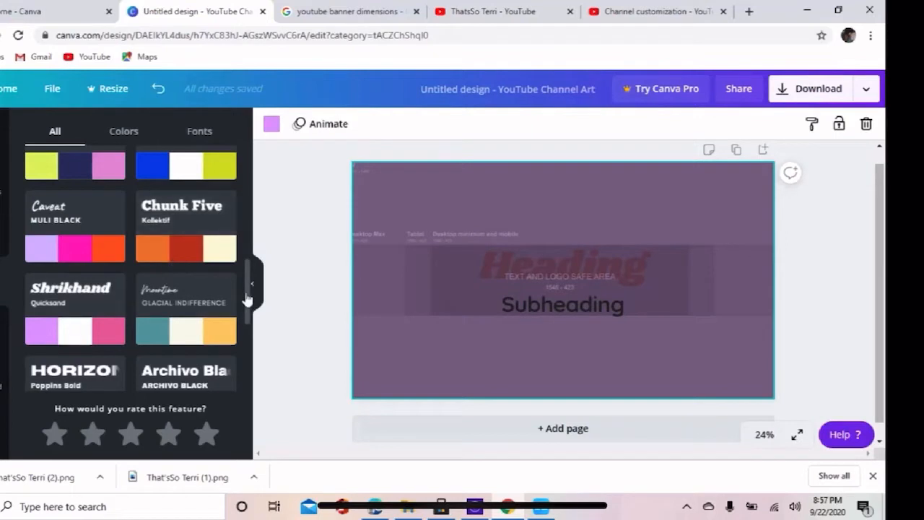
left_click(209, 310)
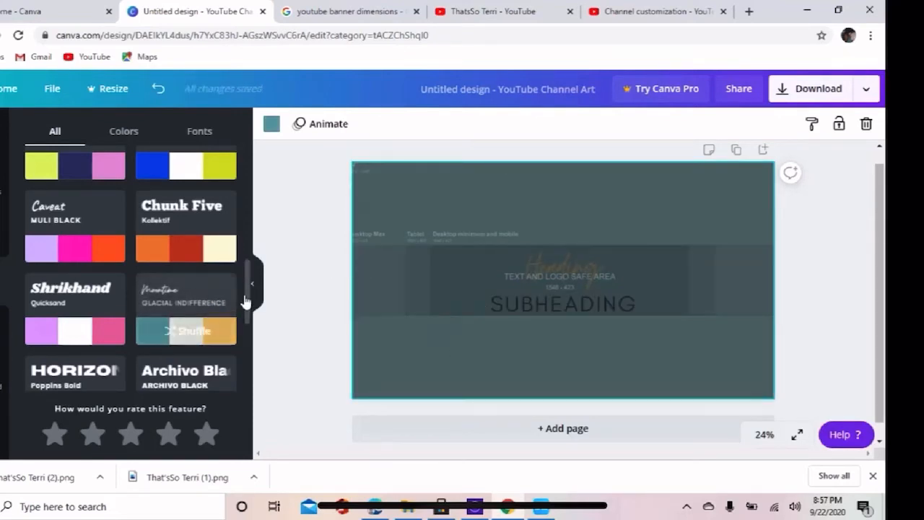
left_click_drag(249, 301, 247, 352)
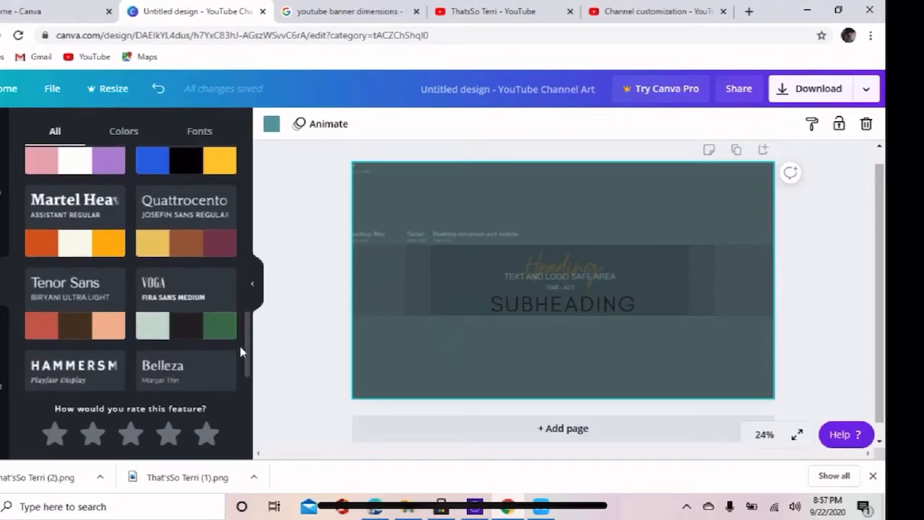
left_click(83, 309)
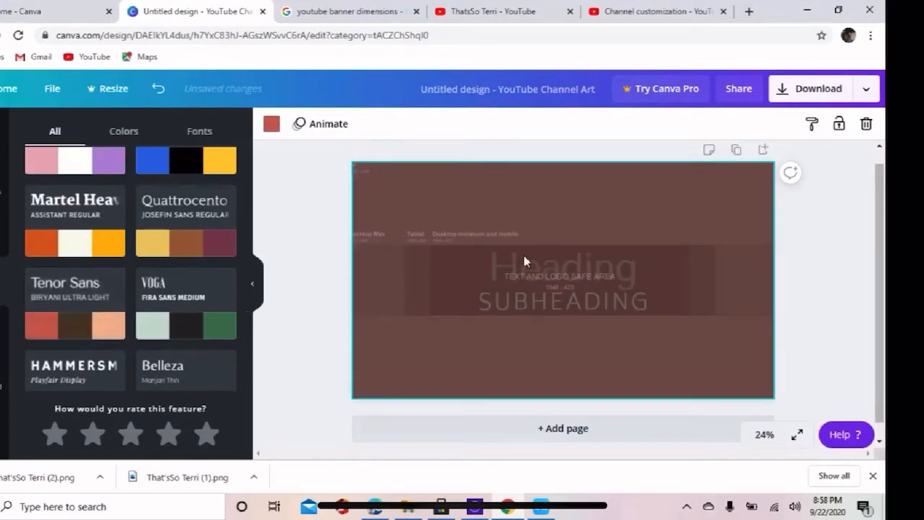
left_click(568, 270)
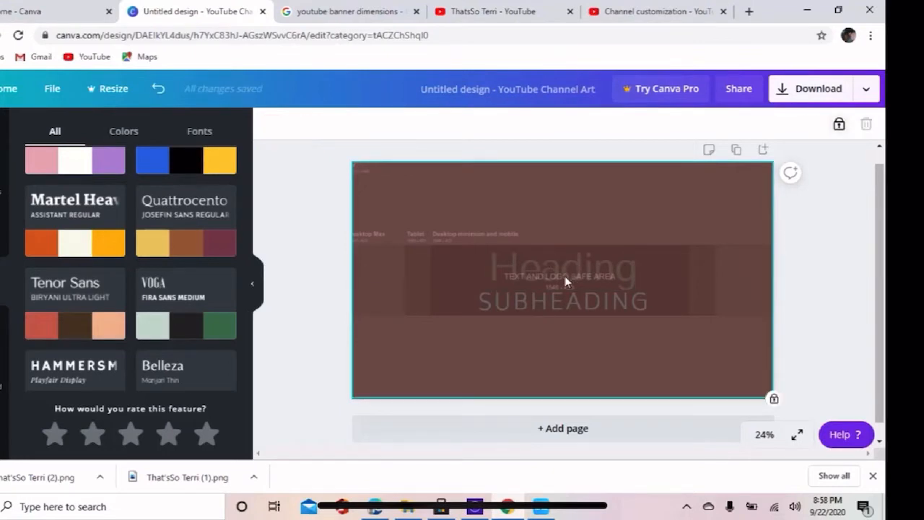
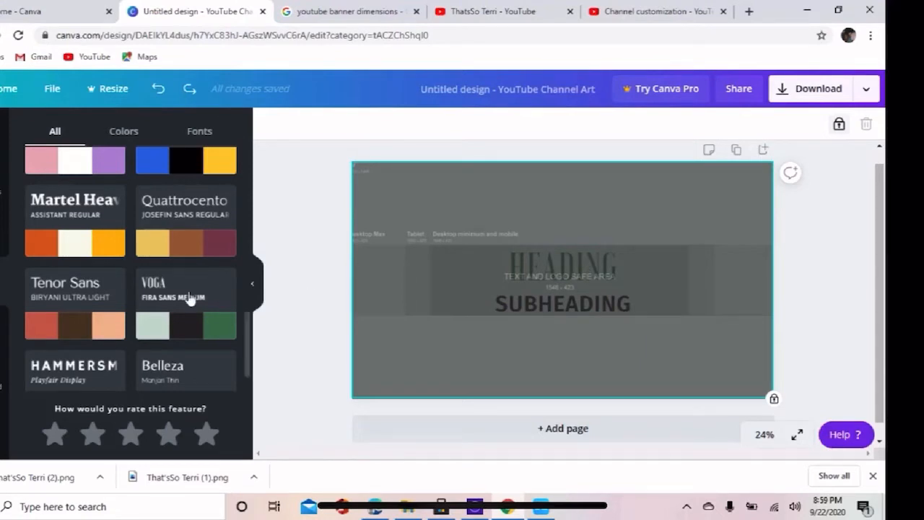
Apply the Tenor Sans with Biryani Ultra Light style to the page and unlock the safe-area template.
left_click(113, 290)
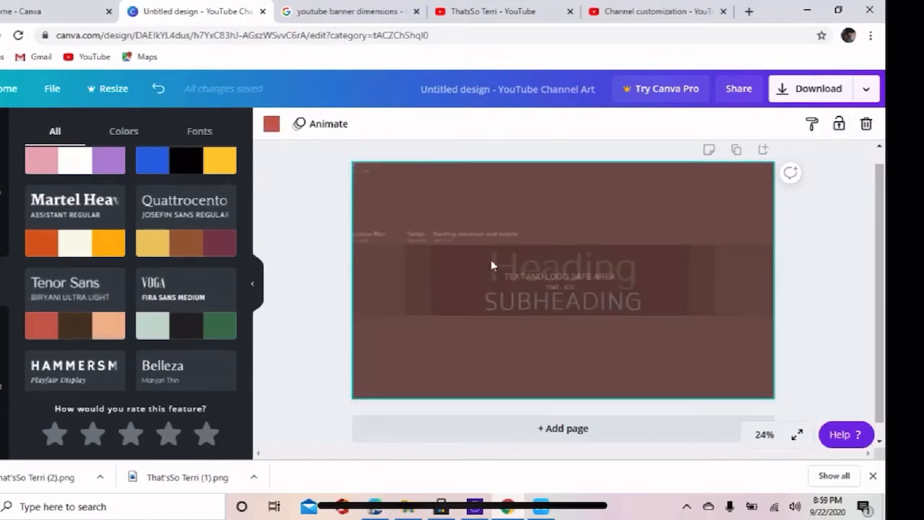
left_click(567, 282)
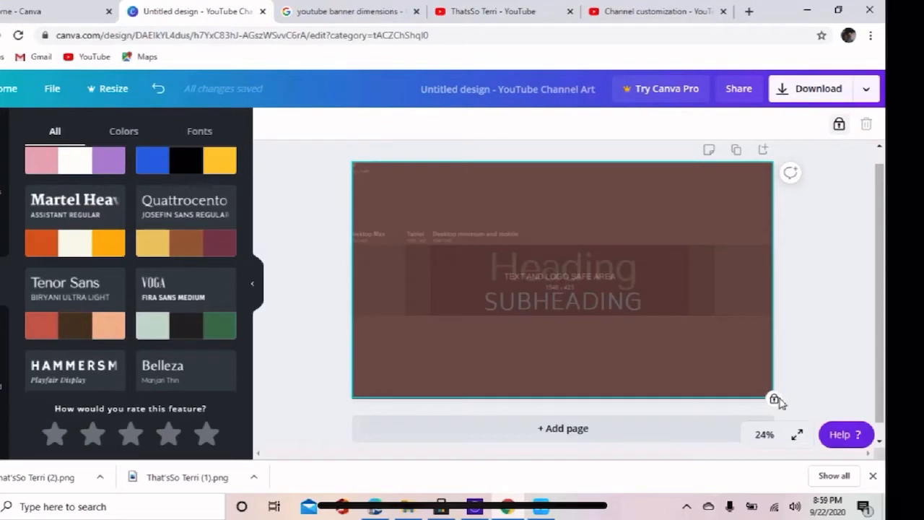
left_click(840, 126)
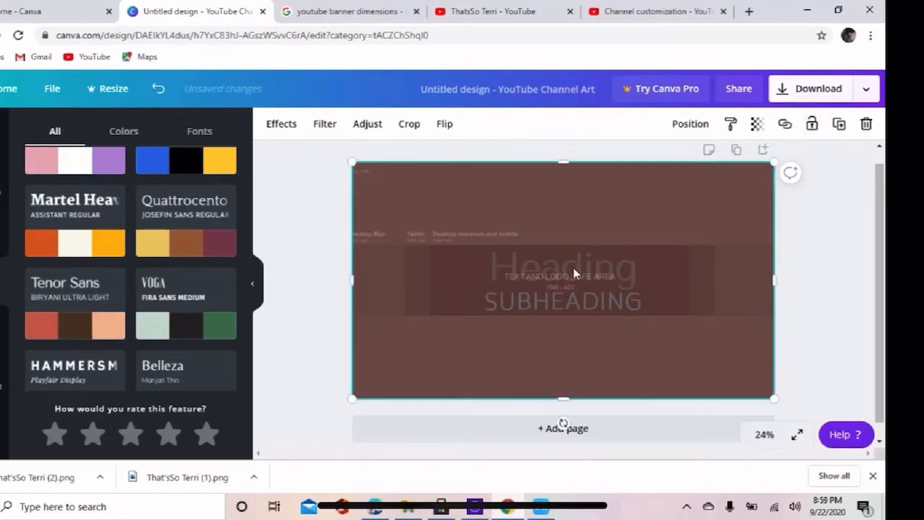
left_click(493, 422)
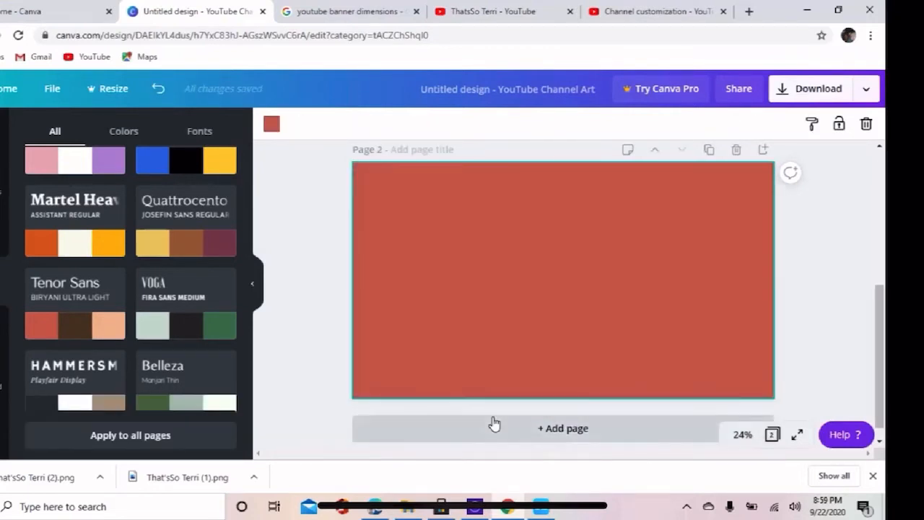
left_click(772, 436)
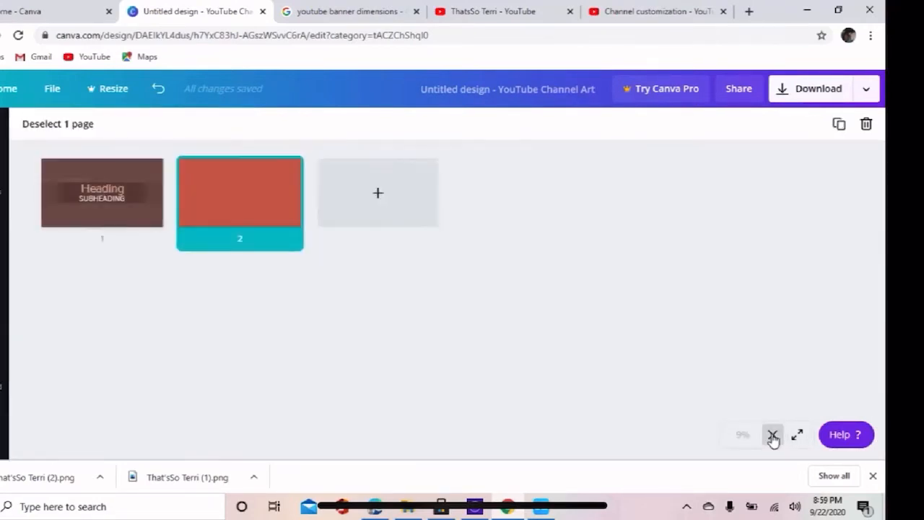
left_click(92, 218)
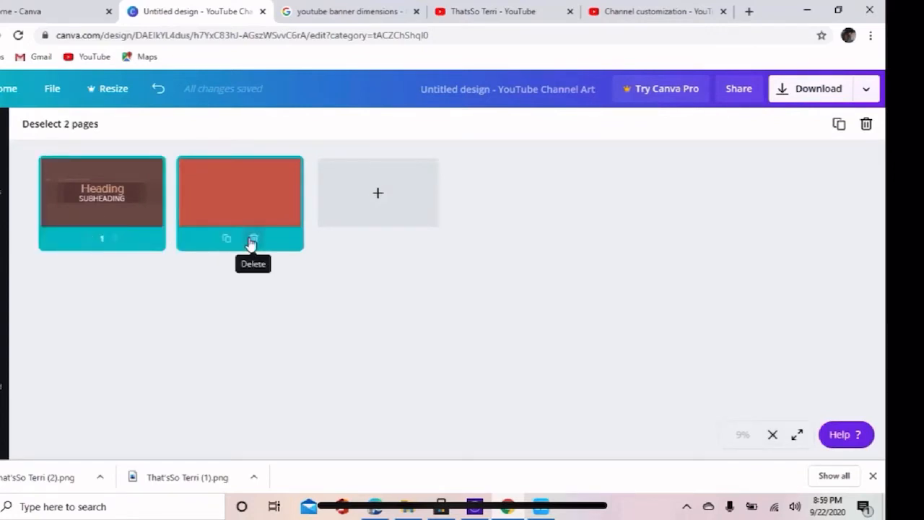
left_click(252, 243)
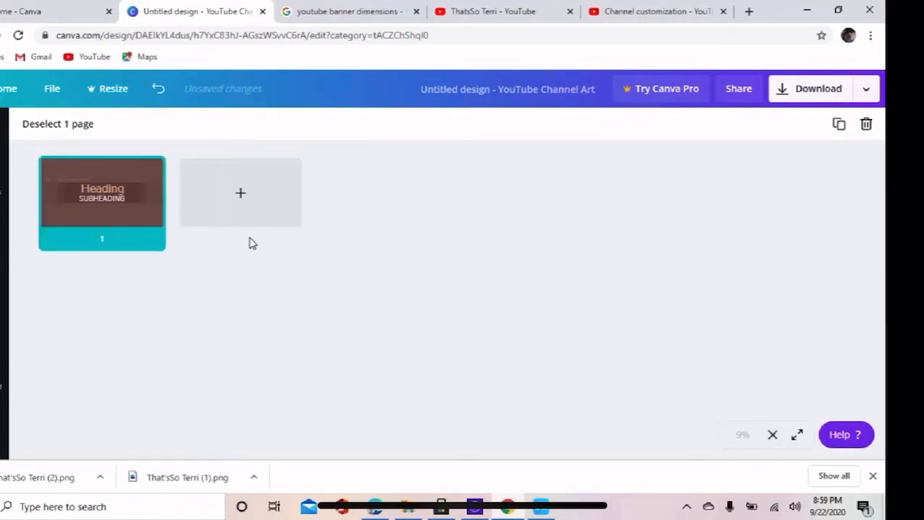
left_click(78, 181)
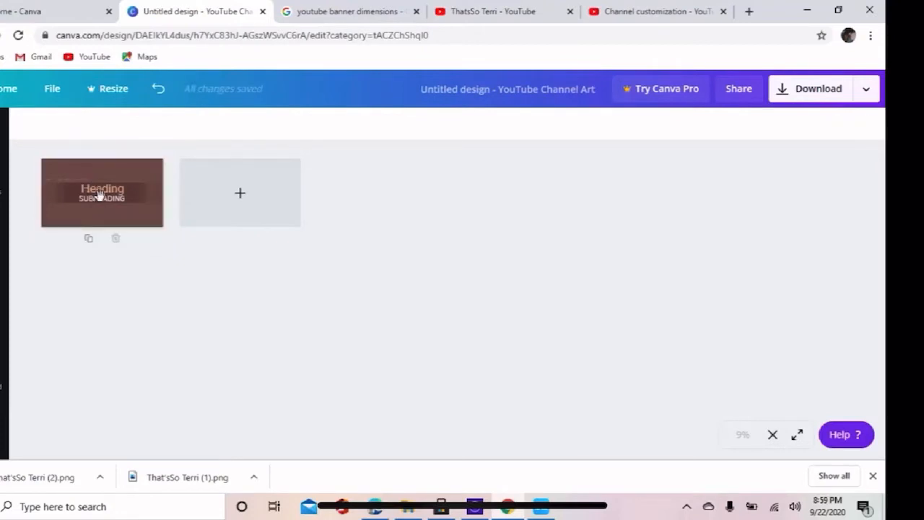
left_click(99, 195)
left_click(99, 194)
left_click(99, 195)
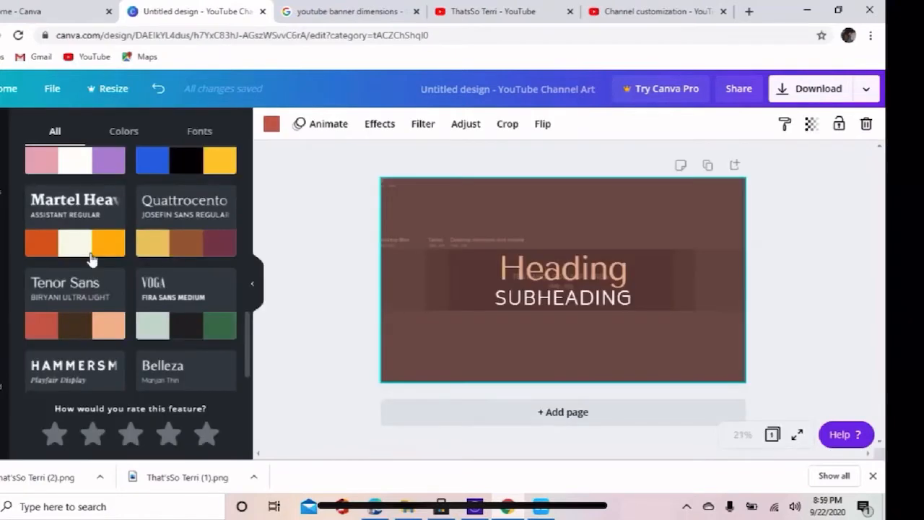
Replace the banner's heading text with "That'sSo Terri".
left_click(579, 275)
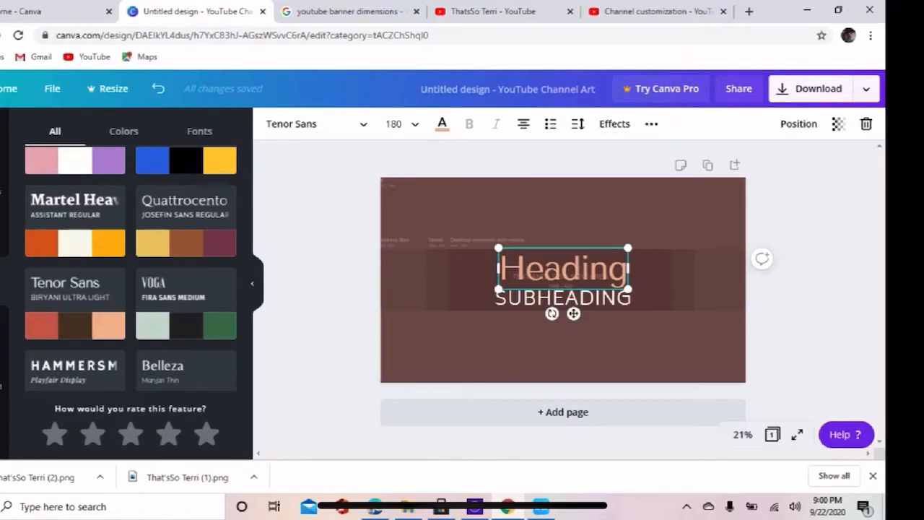
double_click(579, 275)
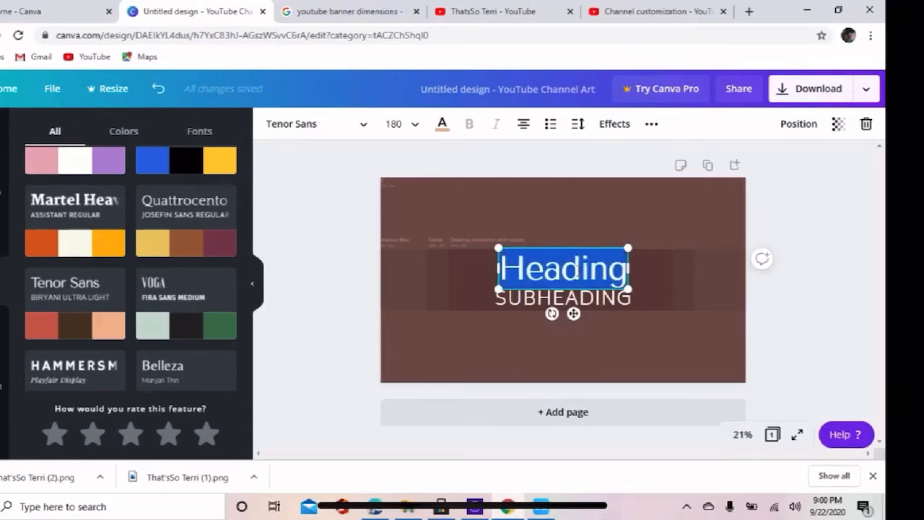
type("Th")
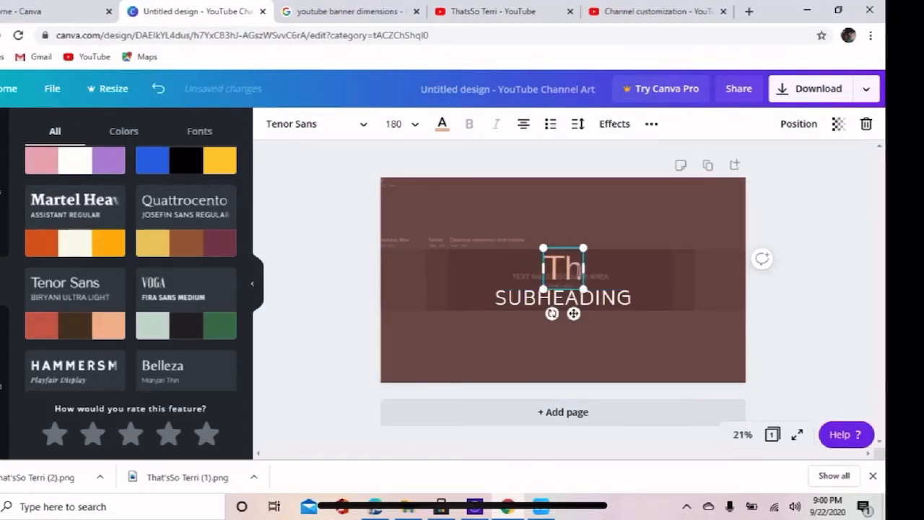
type("at")
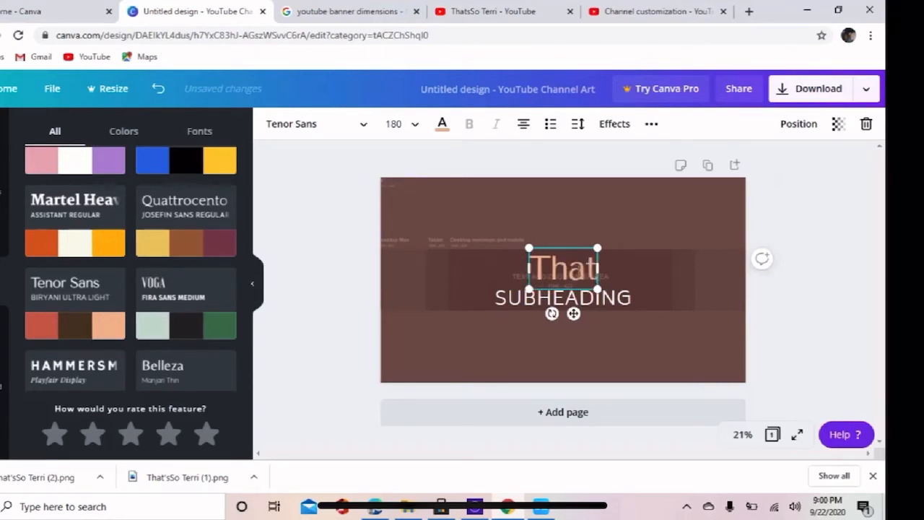
type("'s")
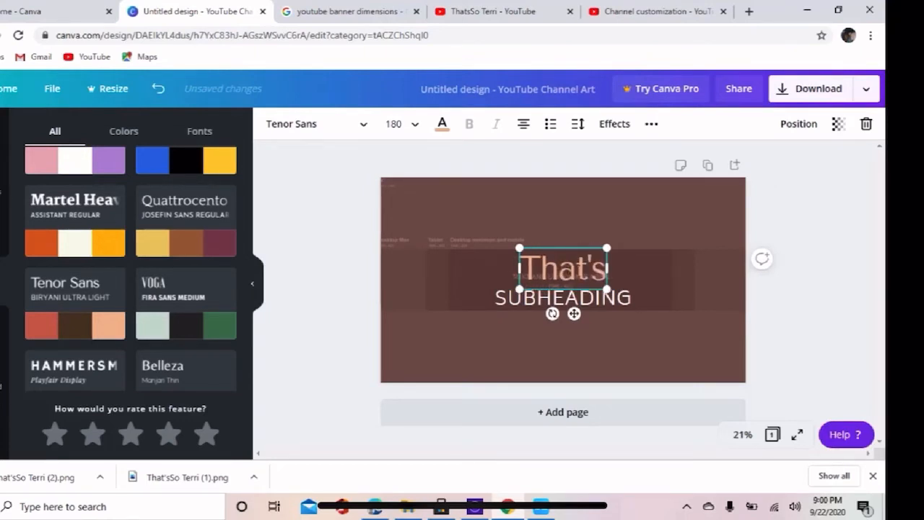
type("So")
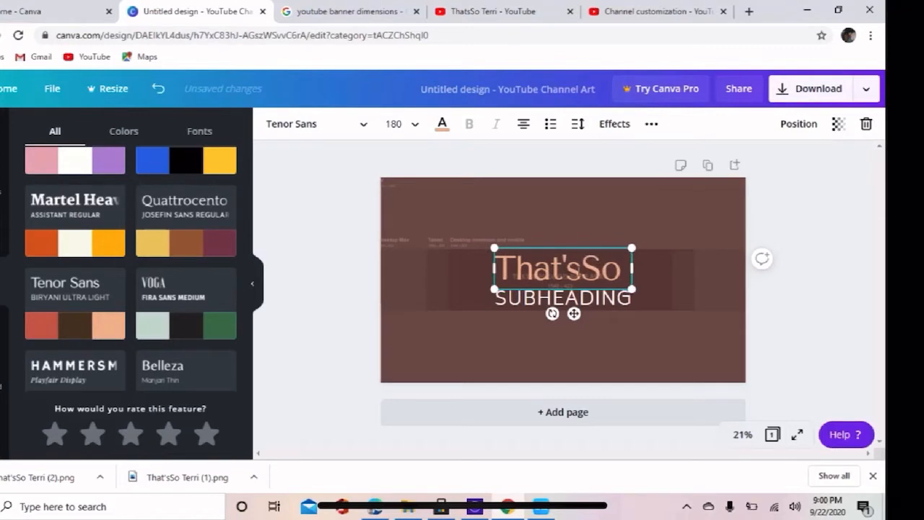
type(" Terri")
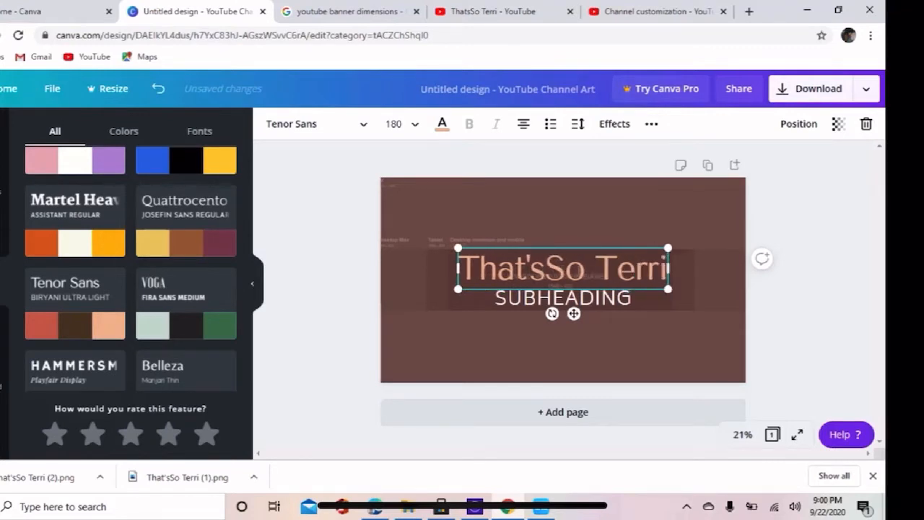
Replace the subheading text below the title with "LOOK UP NOT BACK".
left_click(563, 301)
left_click(562, 301)
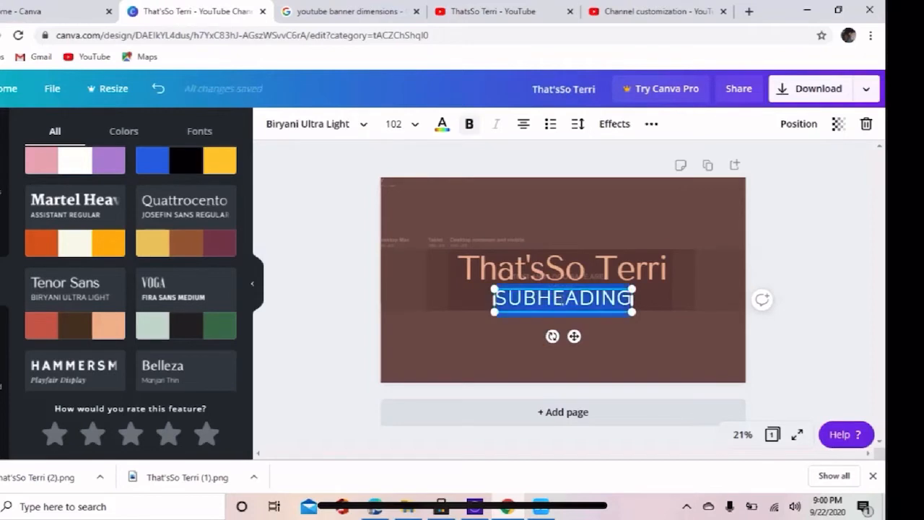
left_click(562, 301)
double_click(563, 301)
left_click(626, 304)
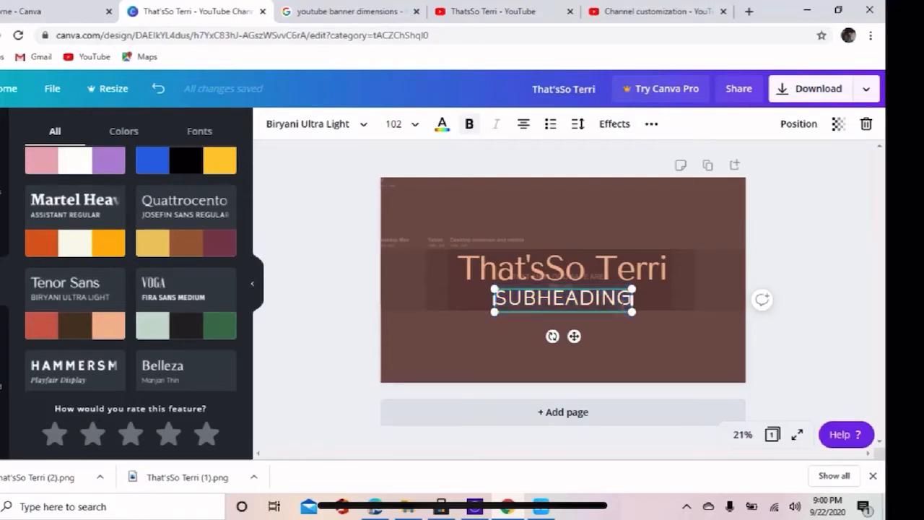
double_click(628, 300)
left_click(631, 299)
double_click(631, 298)
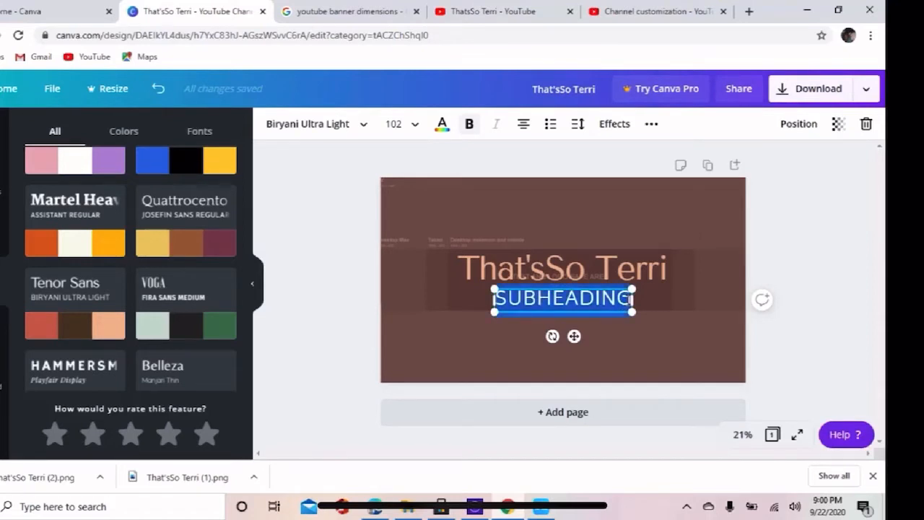
type("LOKKI")
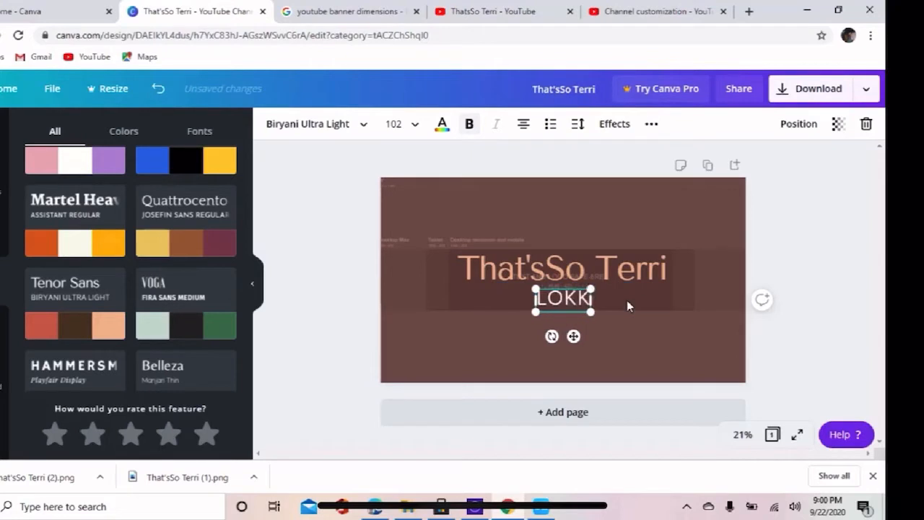
key("BackSpace")
key("BackSpace")
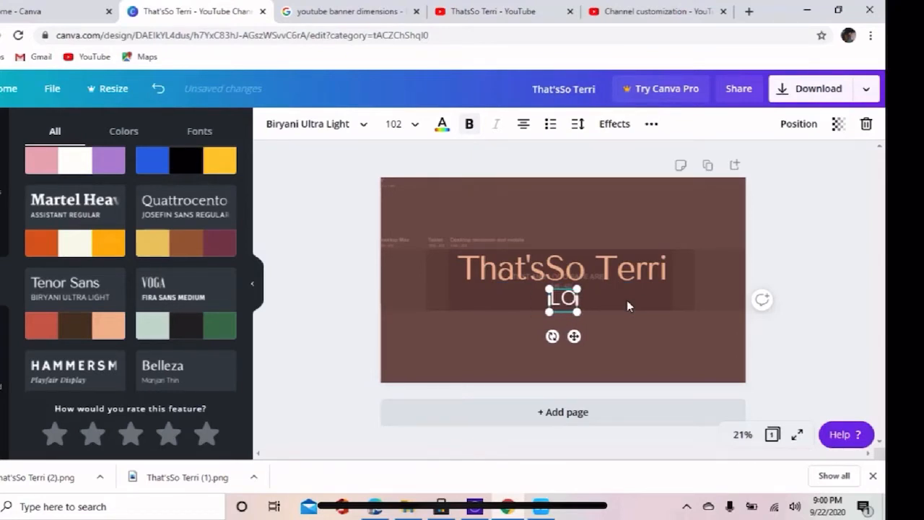
type("OK")
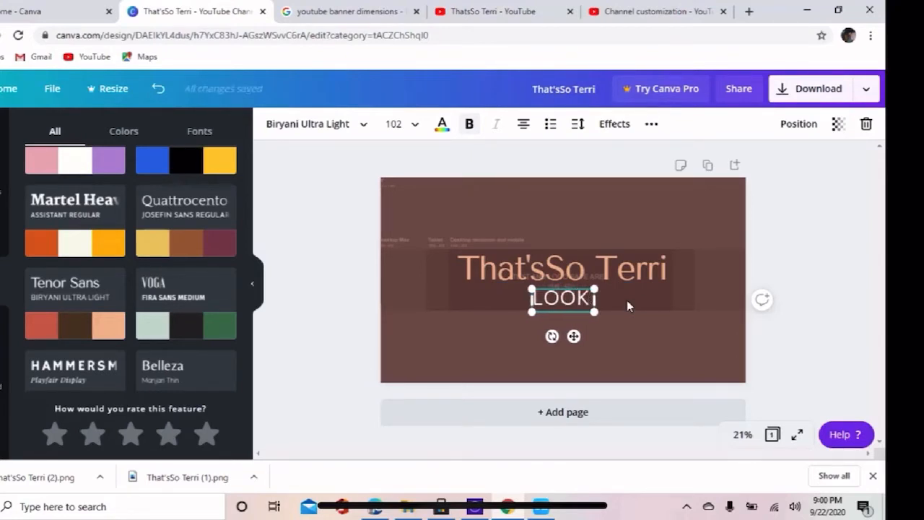
type("I U")
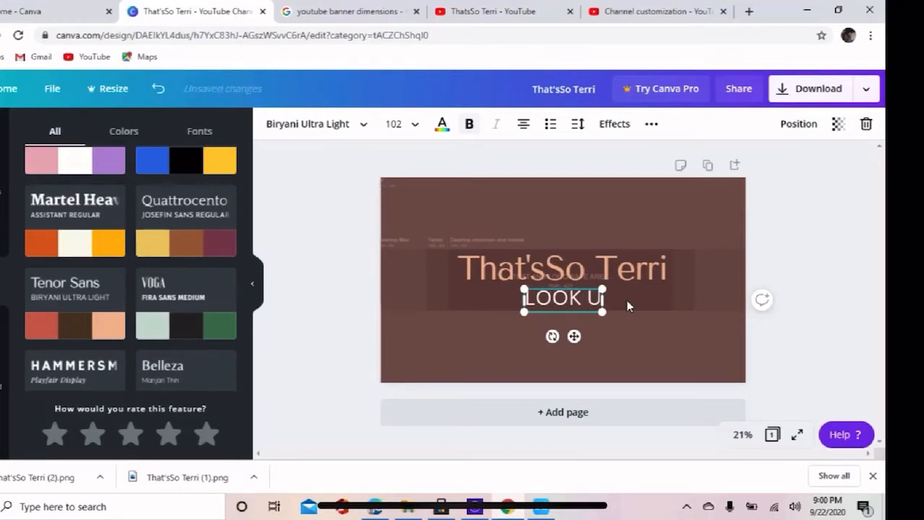
type("P NOT BACK")
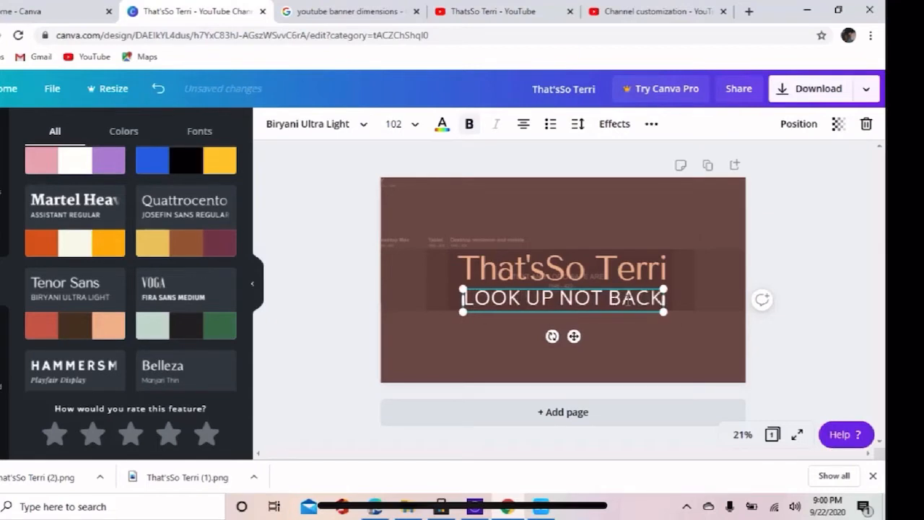
Scale the subheading down to font size 77.2 on one line and shift it right, under the end of the heading.
left_click_drag(463, 299, 489, 297)
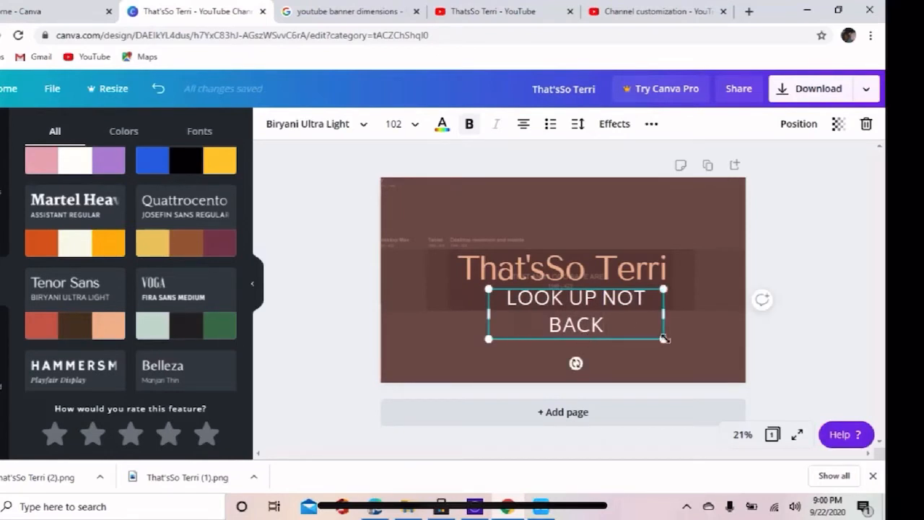
left_click_drag(663, 338, 652, 299)
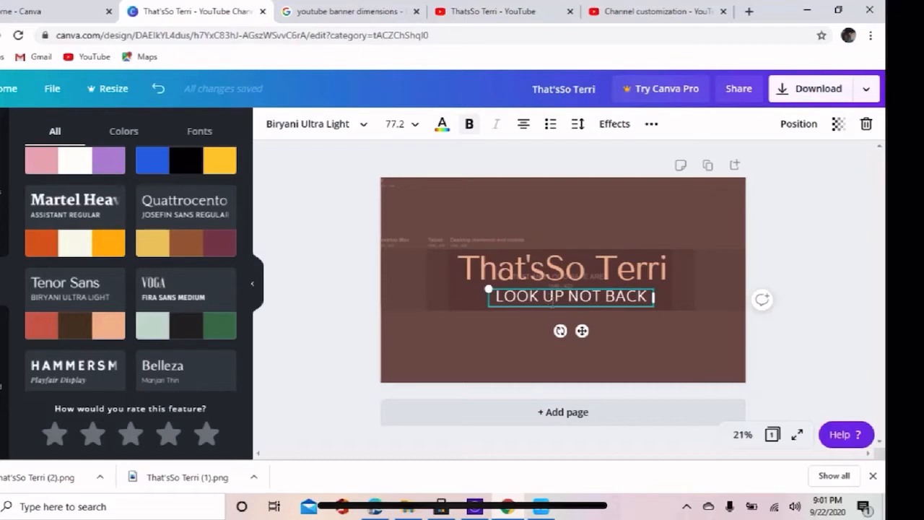
left_click_drag(582, 330, 597, 329)
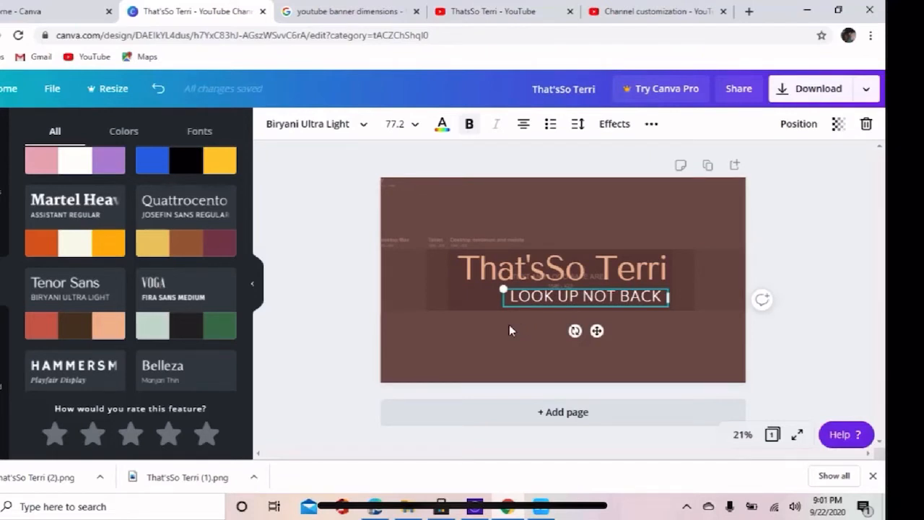
left_click(322, 345)
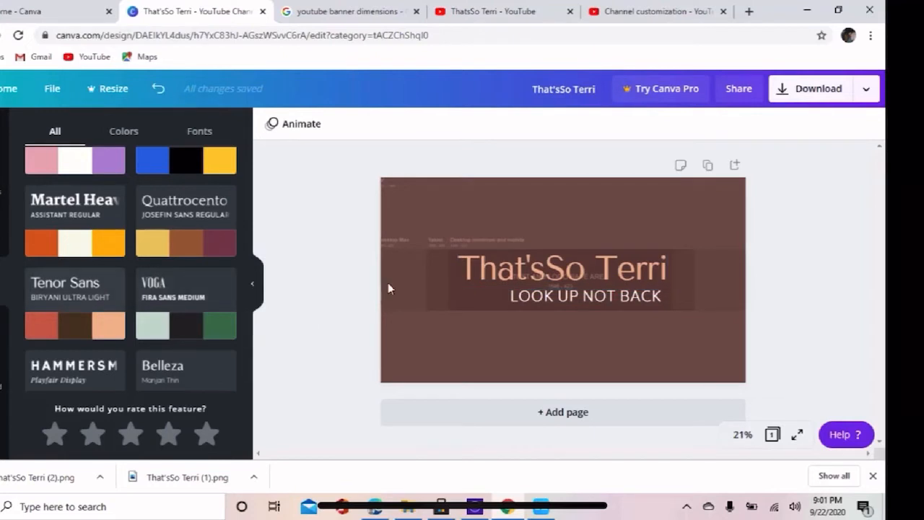
Scale the "That'sSo Terri" heading down slightly within the safe area.
left_click(506, 272)
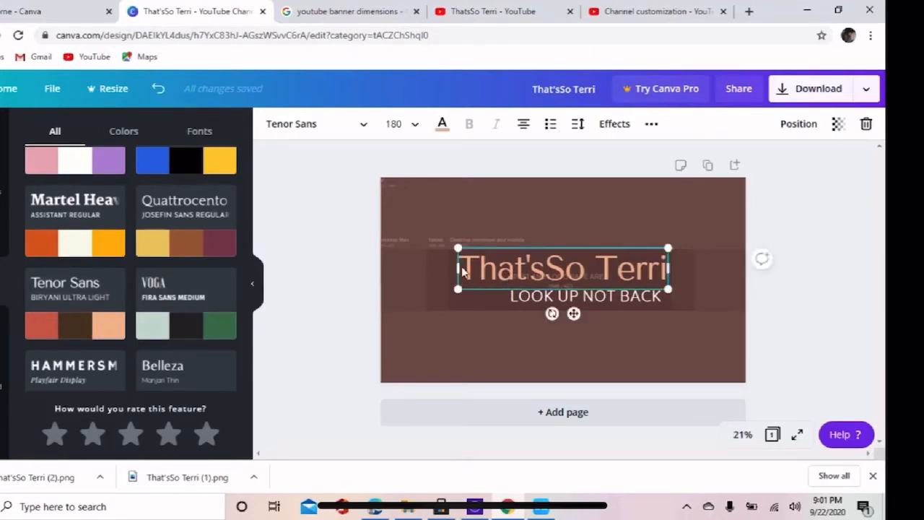
left_click_drag(458, 267, 470, 284)
left_click(462, 337)
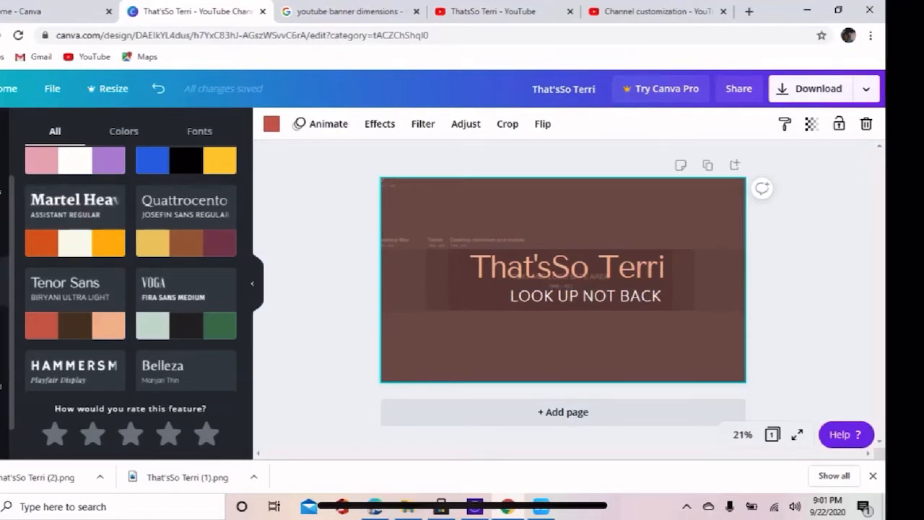
Add the recently used seated-woman illustration to the banner and recolour its pink skin to dark brown #6B3504.
left_click(3, 183)
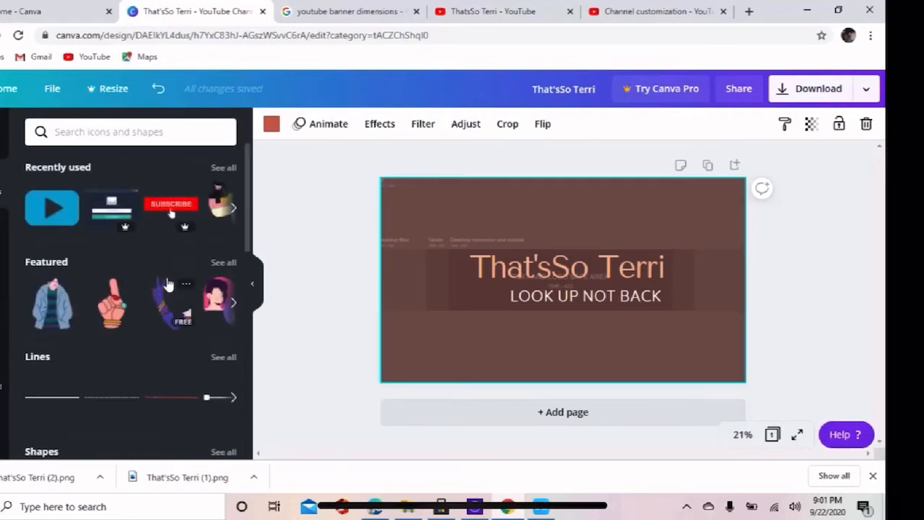
left_click(218, 209)
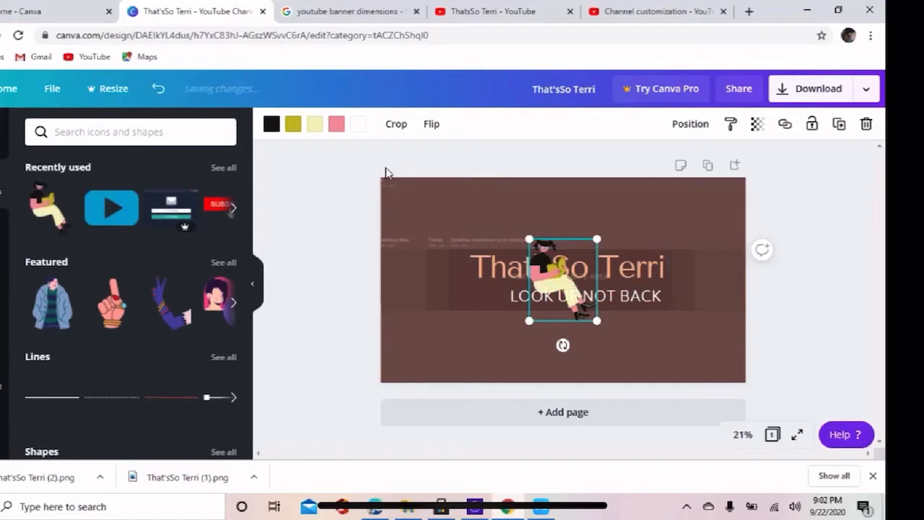
left_click(336, 126)
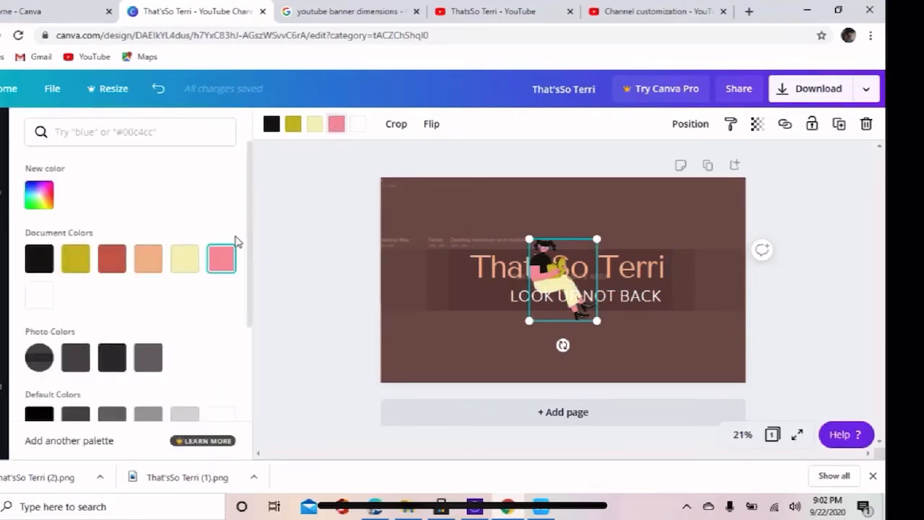
scroll(244, 294, "down", 1)
scroll(241, 311, "down", 2)
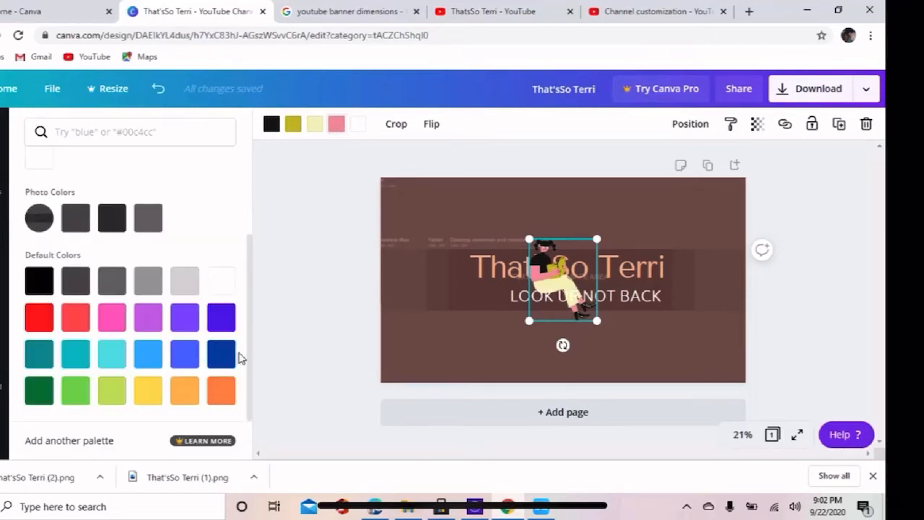
scroll(239, 361, "up", 3)
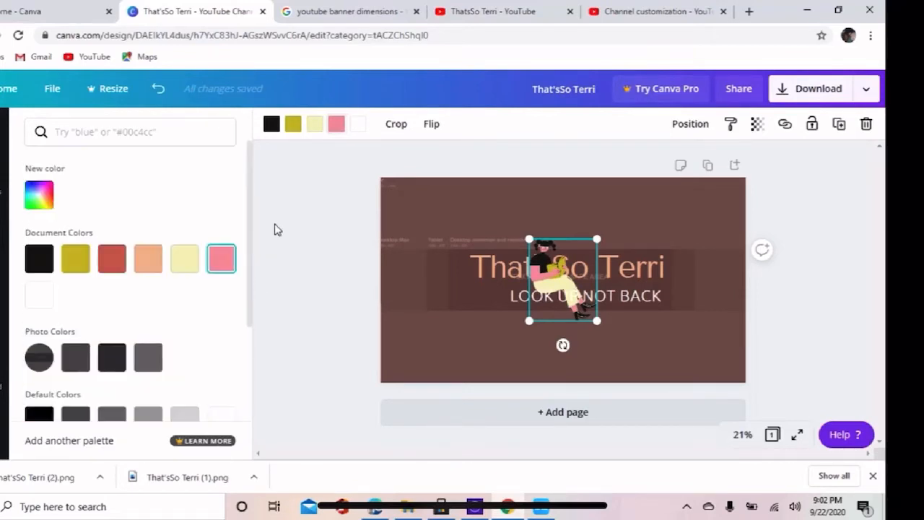
left_click(43, 203)
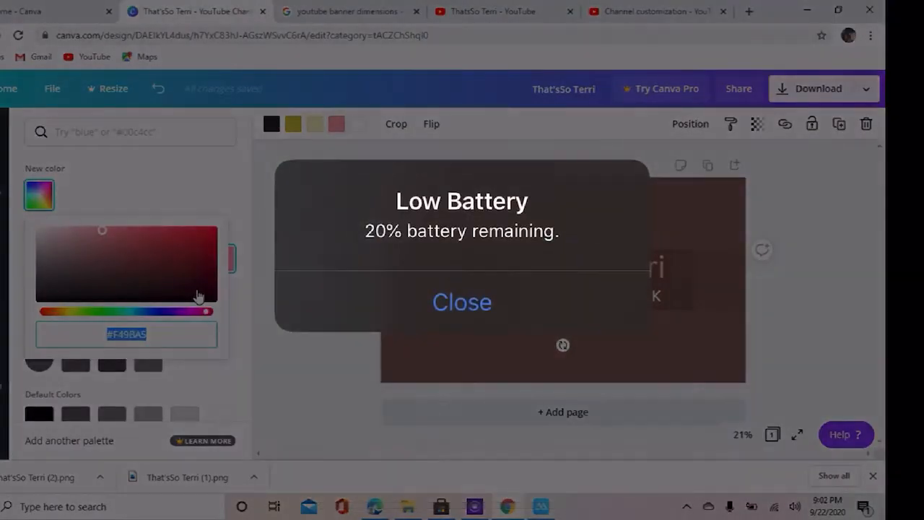
left_click(197, 290)
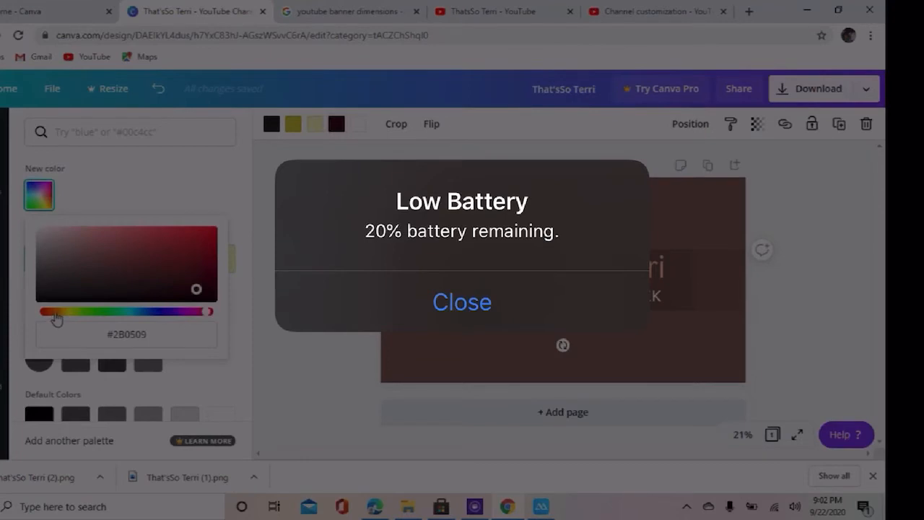
left_click(56, 313)
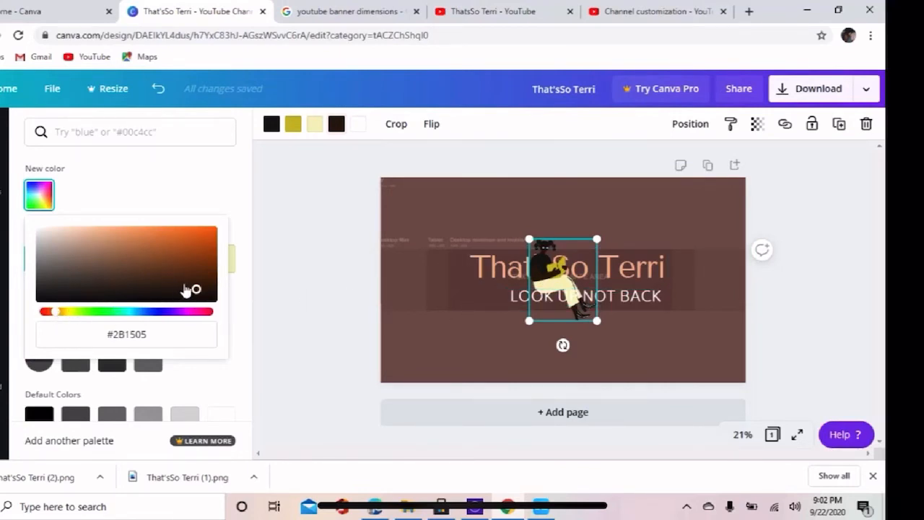
left_click_drag(49, 315, 60, 316)
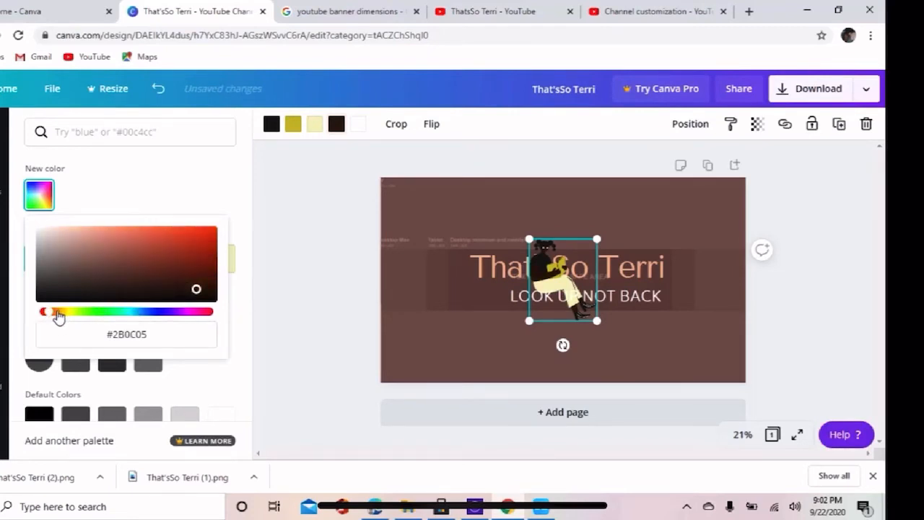
left_click(58, 315)
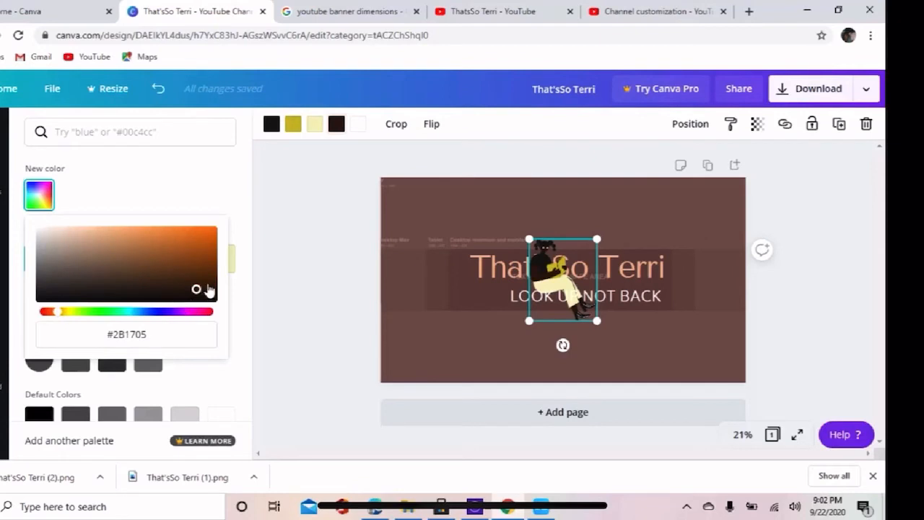
left_click_drag(208, 289, 211, 271)
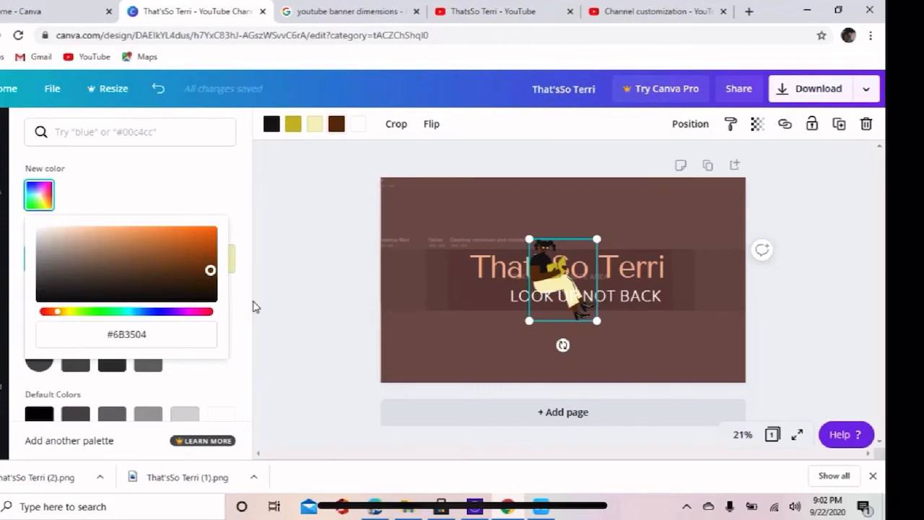
Recolour the illustration's pale yellow trousers with the red from the document colours.
left_click(292, 128)
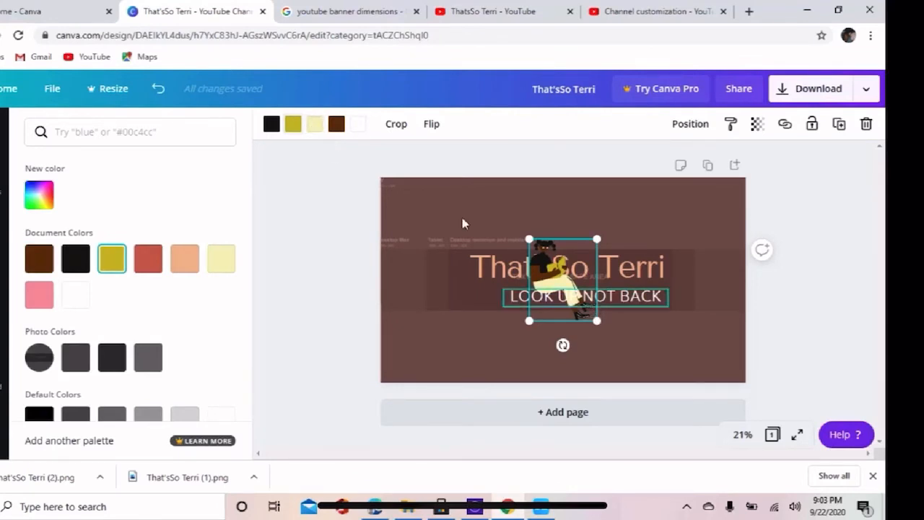
left_click(317, 127)
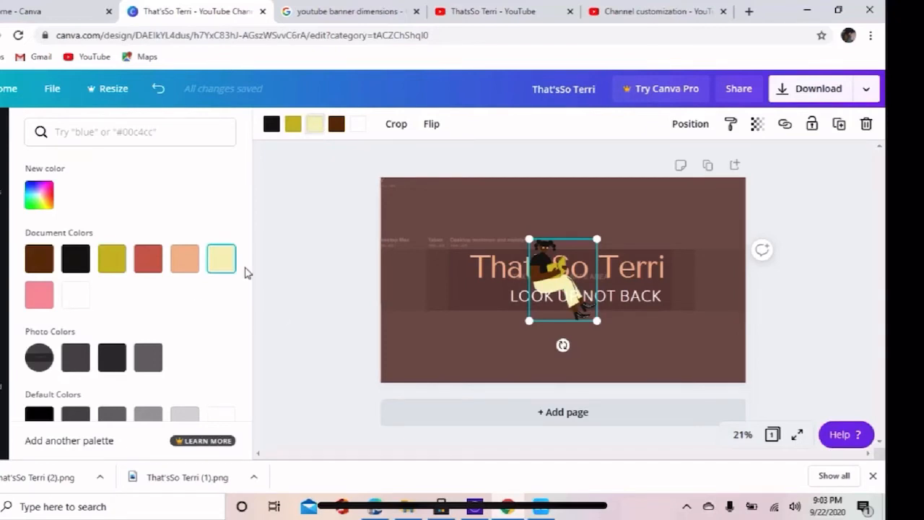
left_click(141, 267)
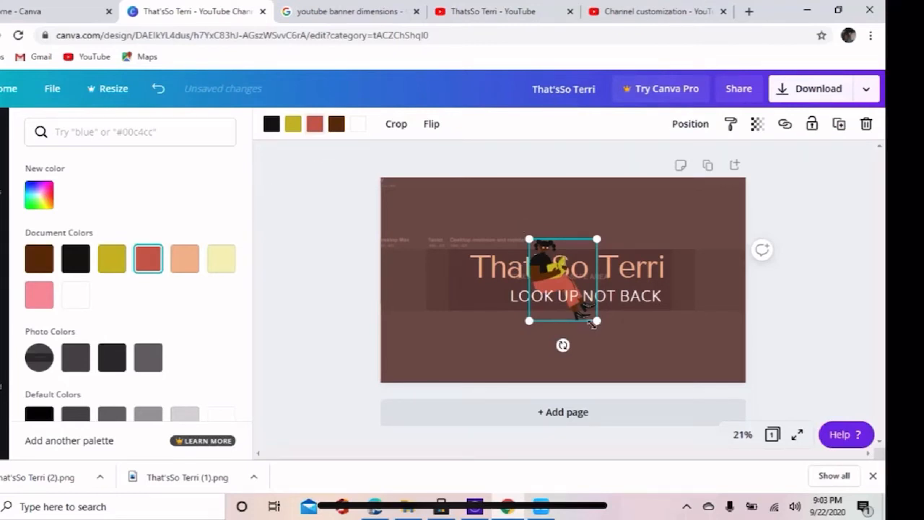
Scale the seated-woman illustration down and place it at the start of the "That'sSo Terri" heading, inside the safe area.
left_click_drag(598, 320, 476, 283)
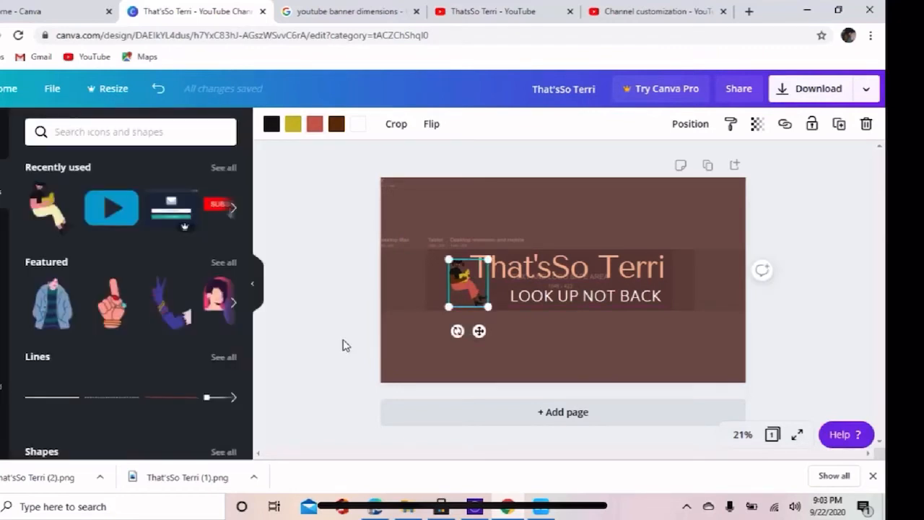
left_click(323, 306)
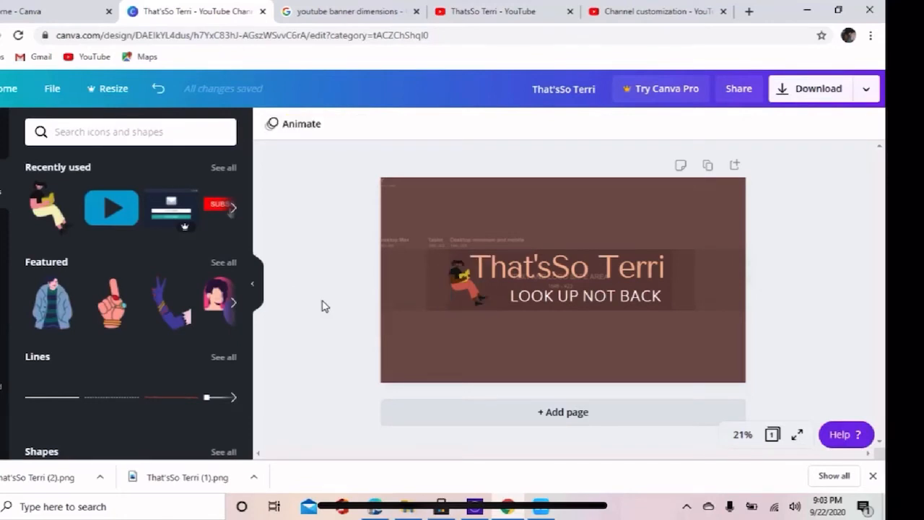
left_click(464, 285)
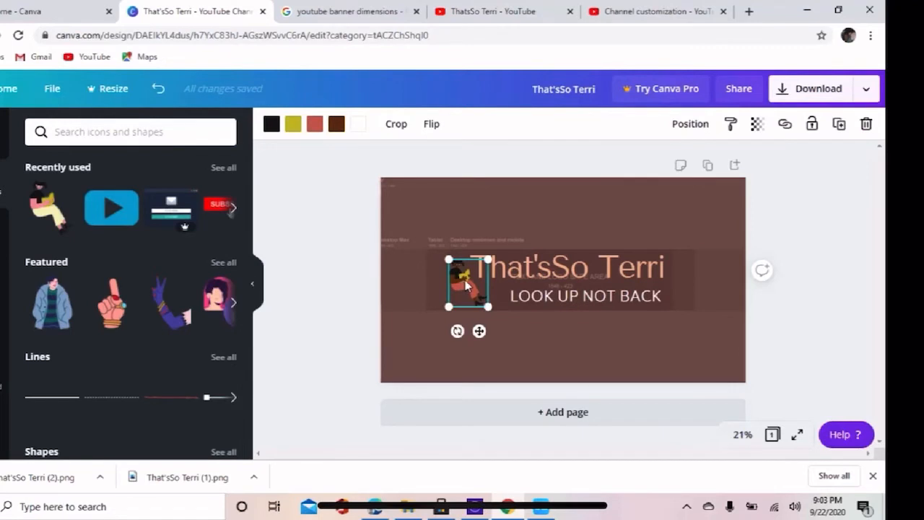
left_click_drag(468, 287, 471, 286)
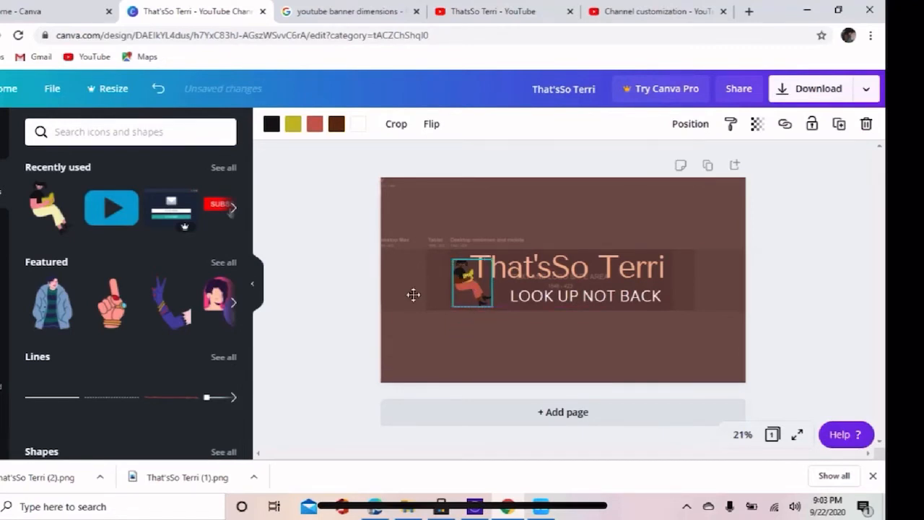
left_click(370, 298)
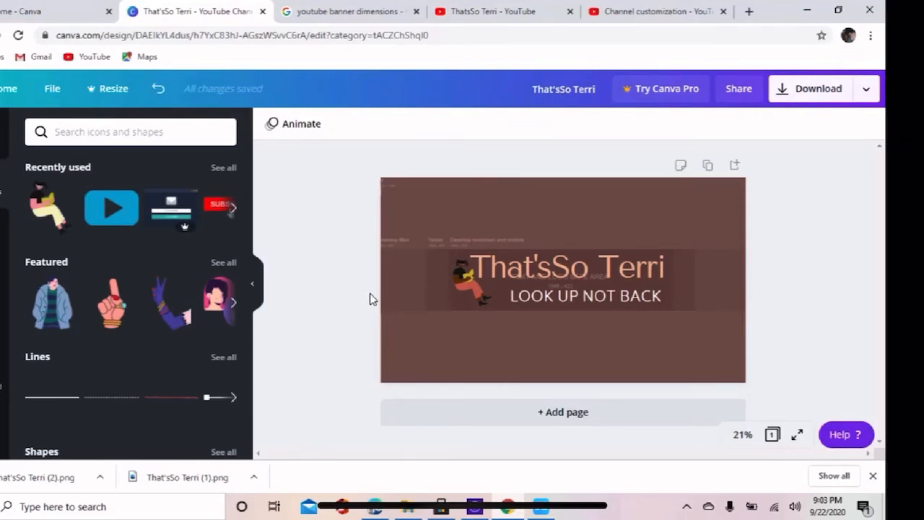
Search the elements for "hearts" and place the scattered red hearts graphic, scaled down, at the left end of the banner's middle band.
left_click(109, 141)
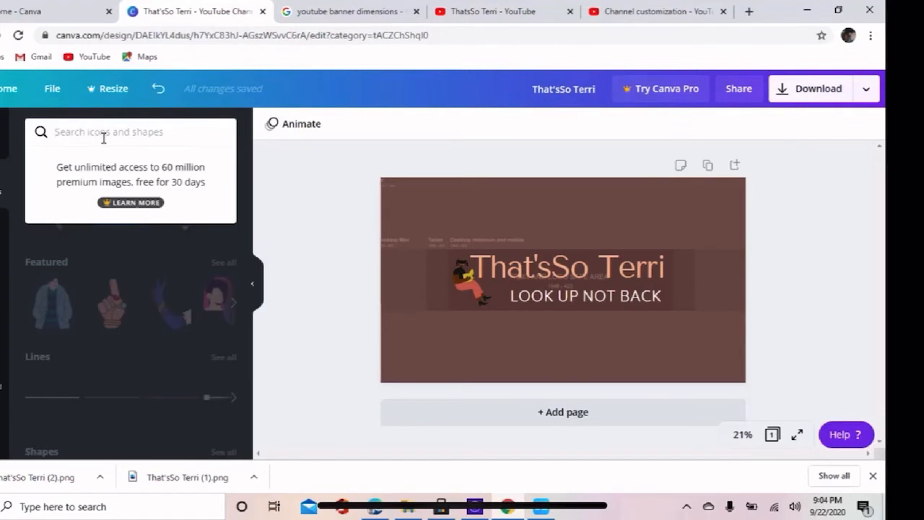
type("hearts")
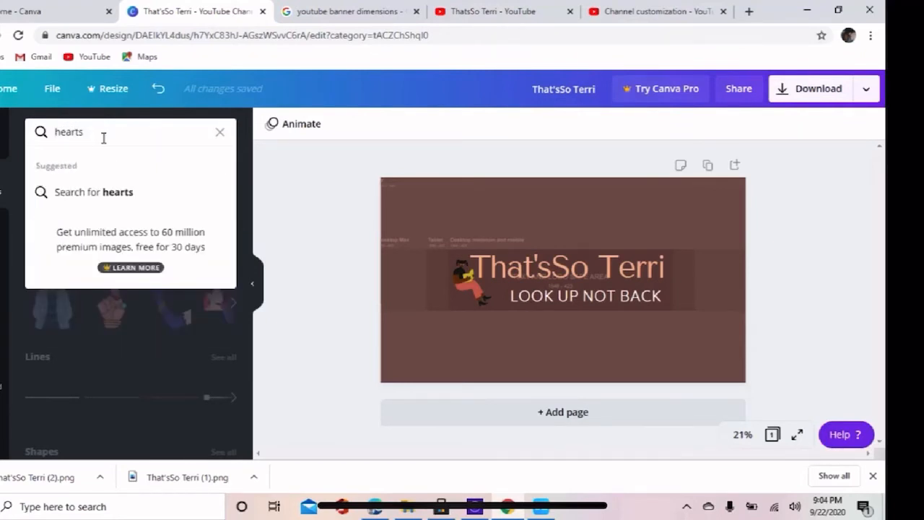
key("Return")
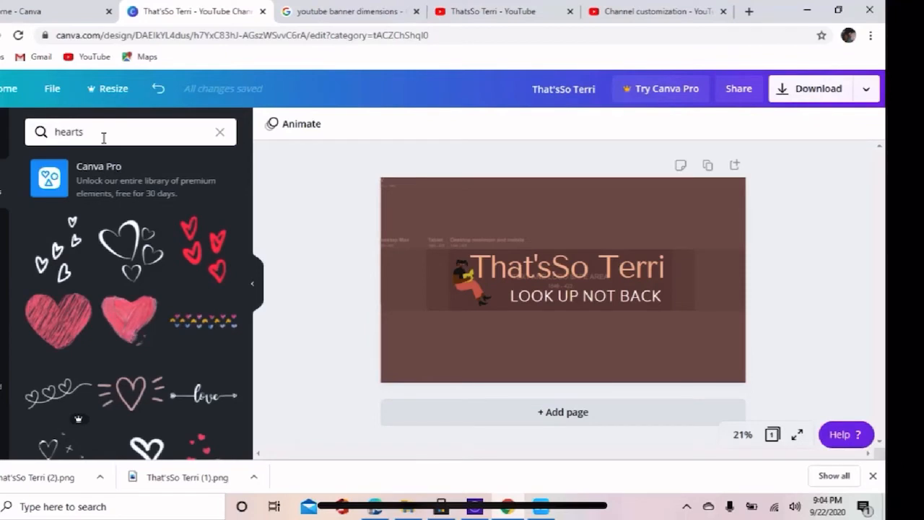
left_click(209, 248)
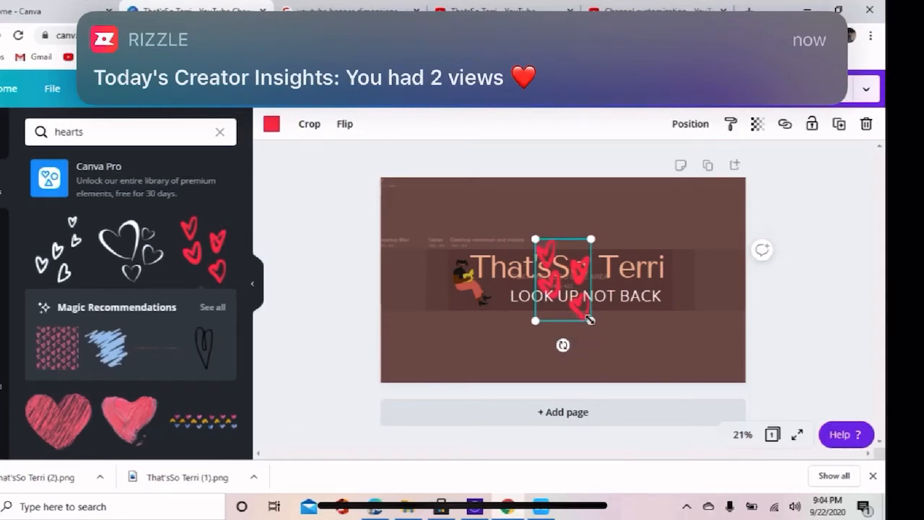
left_click_drag(589, 318, 400, 282)
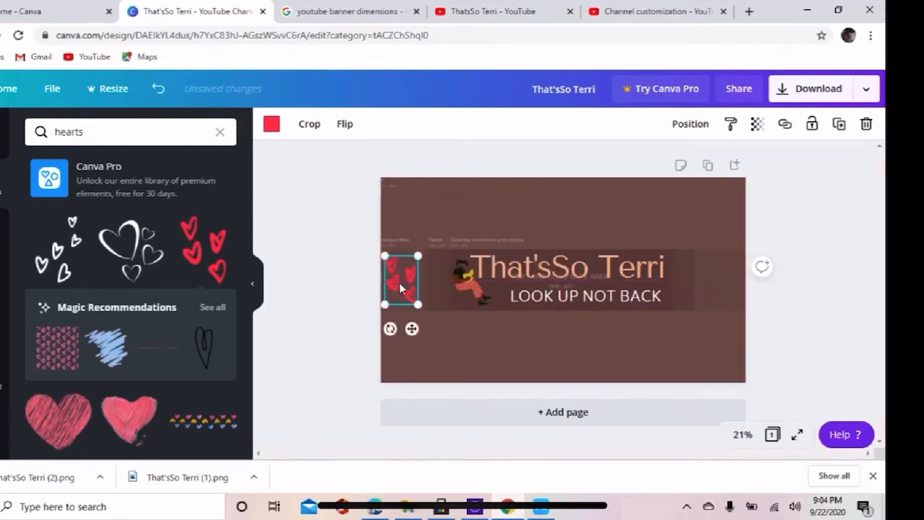
Add a second copy of the red hearts graphic at the right end of the banner's middle band.
left_click(188, 242)
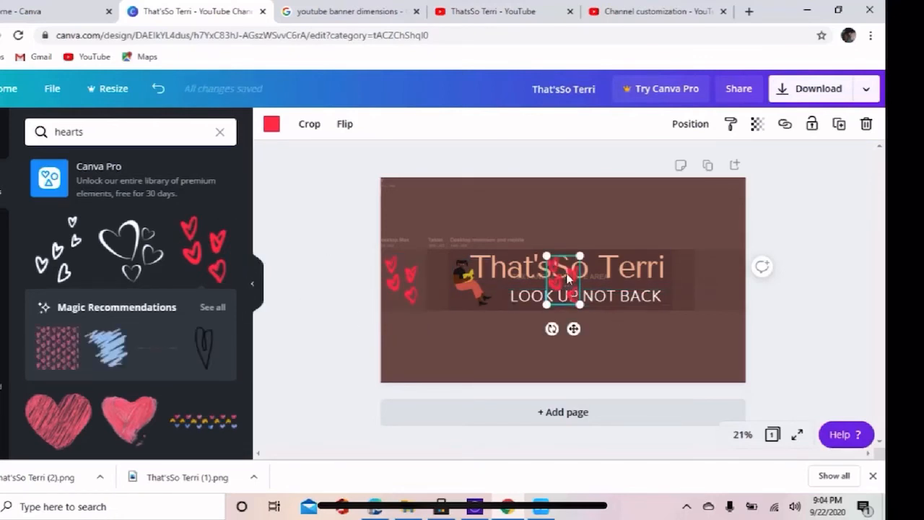
left_click_drag(564, 272, 720, 272)
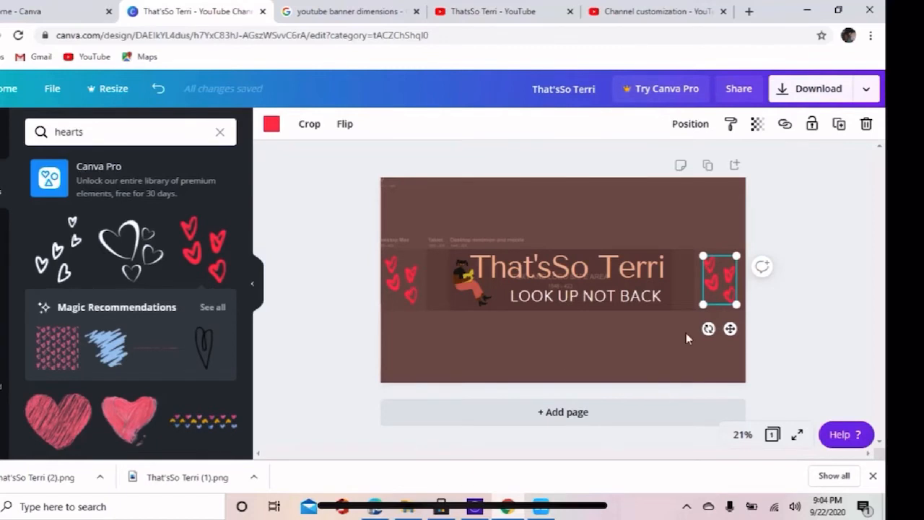
left_click(324, 367)
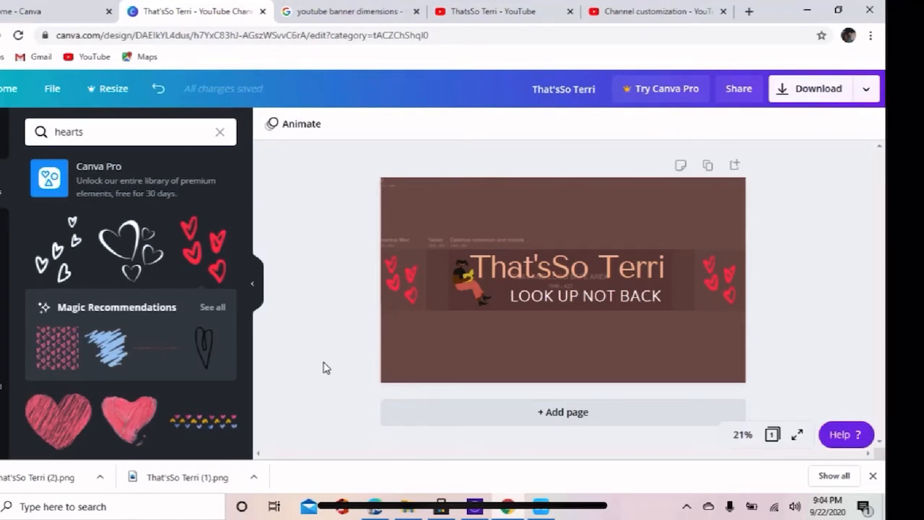
Move both red hearts graphics inward, closer to the illustration and the heading.
left_click(725, 282)
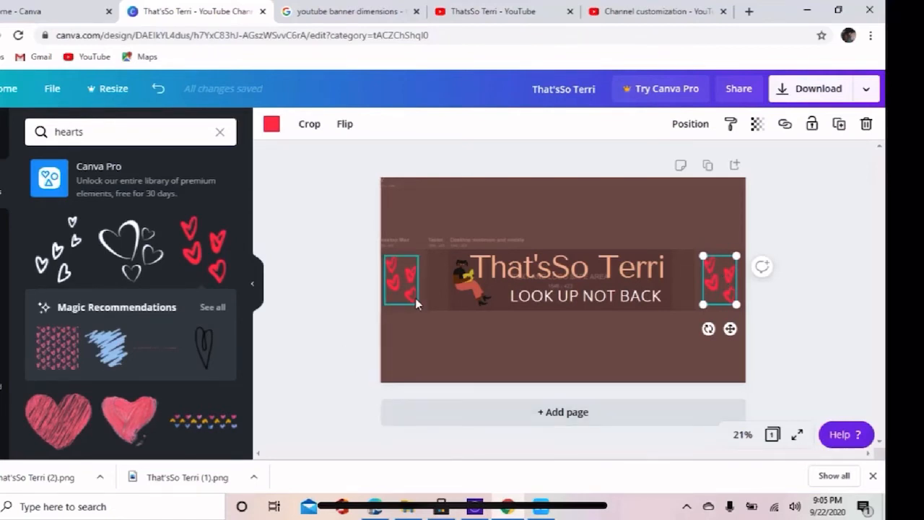
left_click_drag(406, 290, 420, 289)
left_click(724, 286)
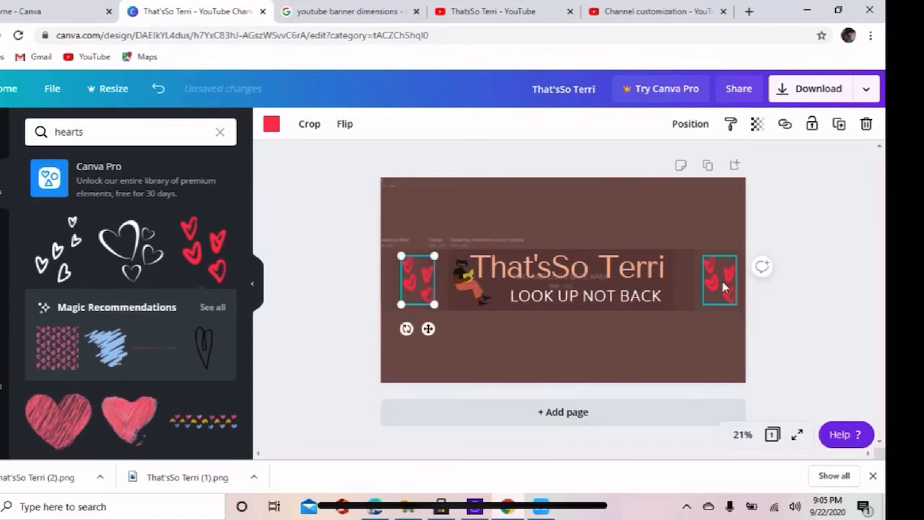
left_click_drag(724, 286, 707, 281)
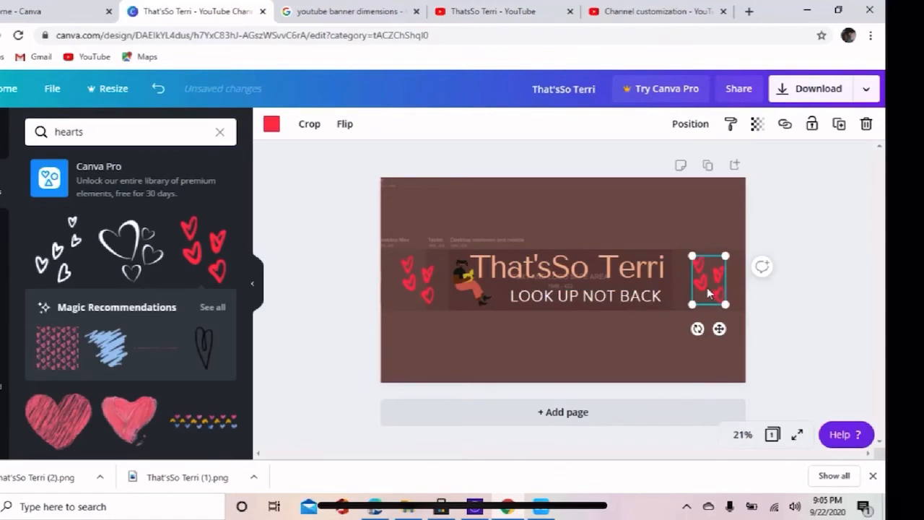
left_click_drag(708, 293, 700, 292)
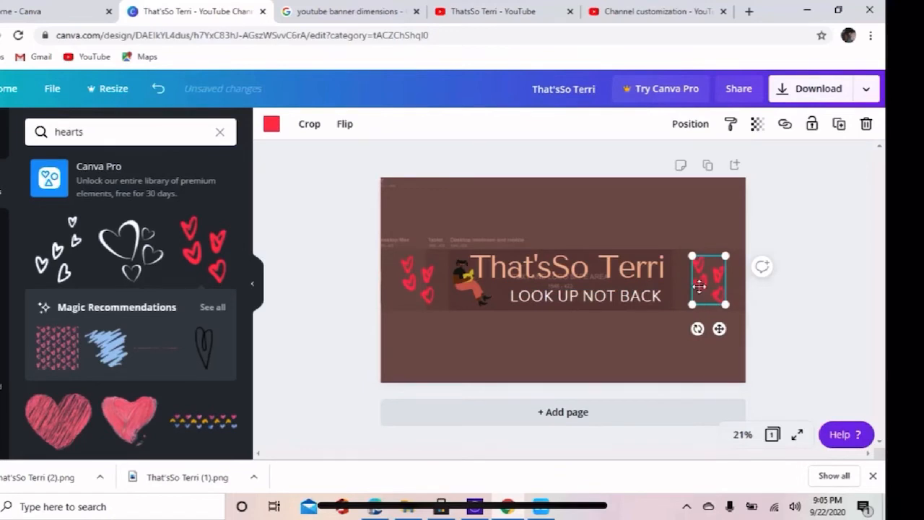
left_click(794, 315)
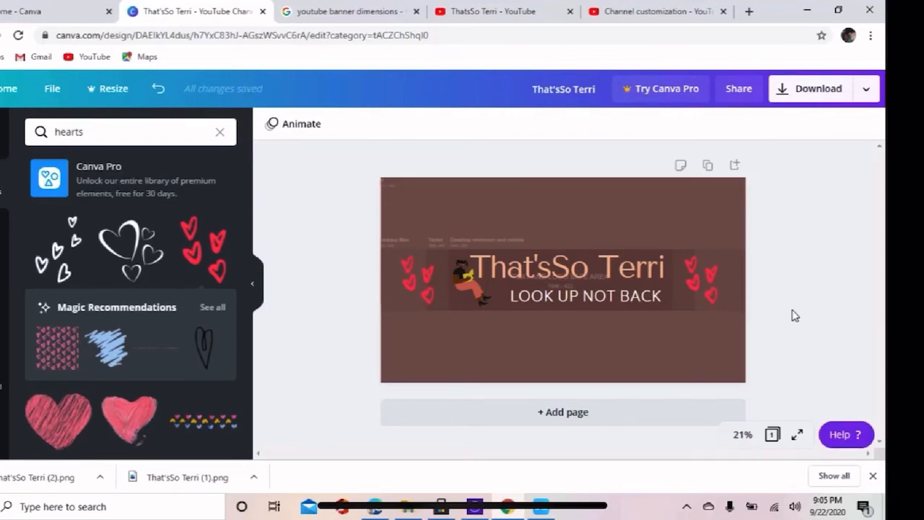
Delete the safe-area template image from the banner's background, leaving the plain background colour.
left_click(666, 192)
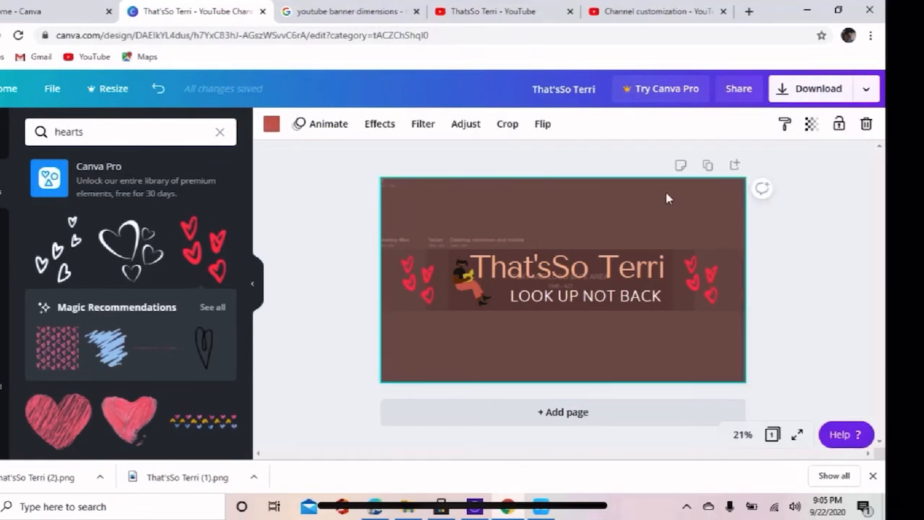
right_click(666, 193)
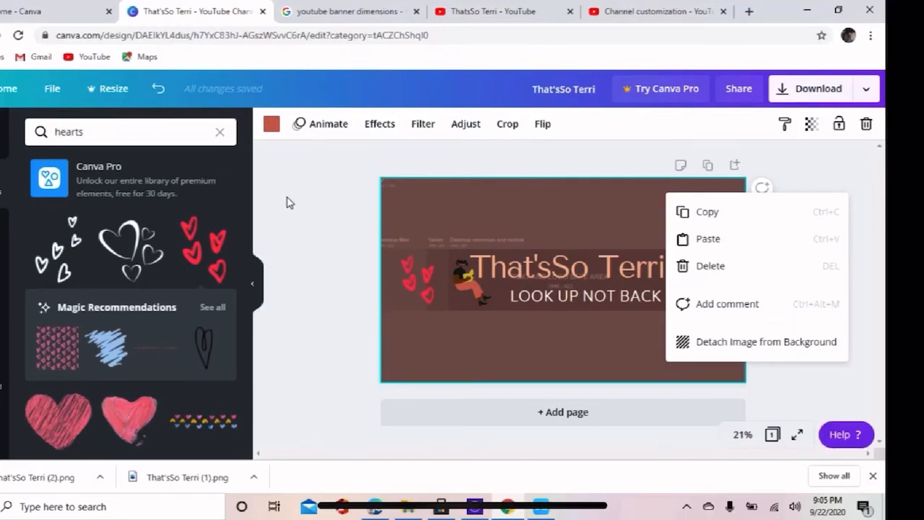
left_click(3, 281)
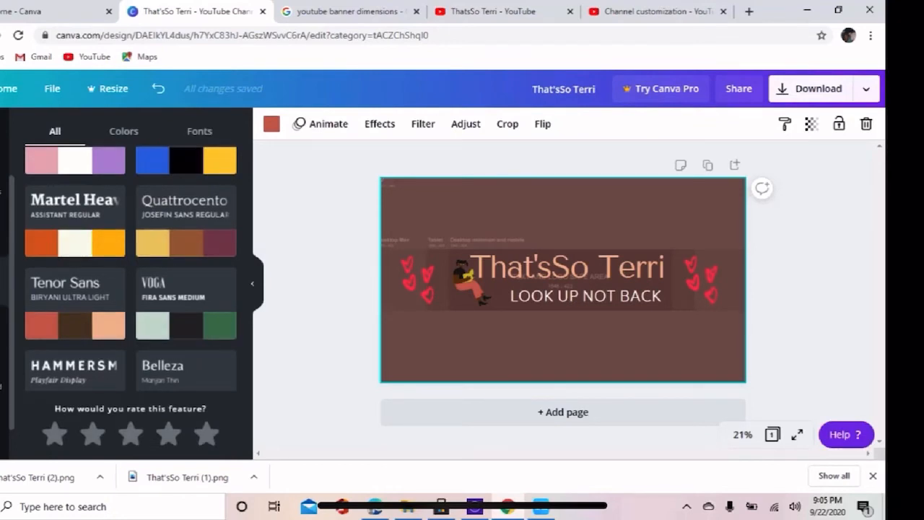
left_click(3, 232)
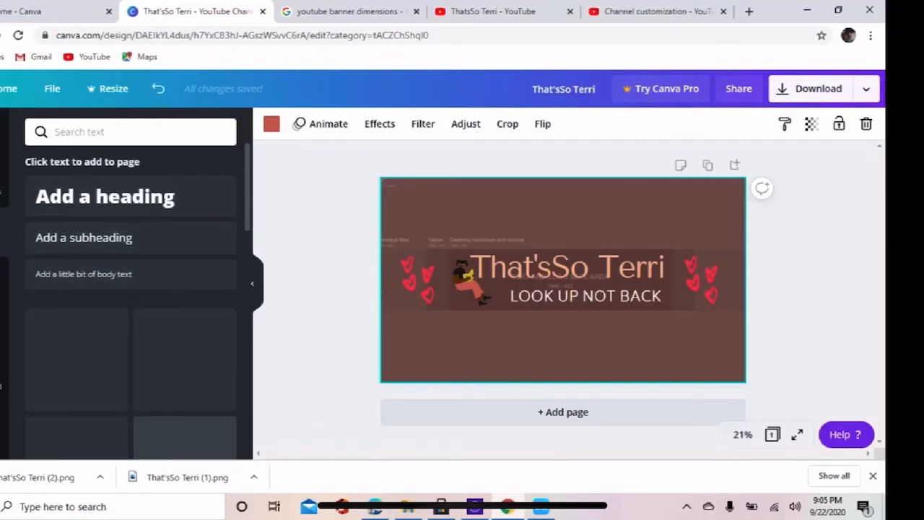
left_click(2, 378)
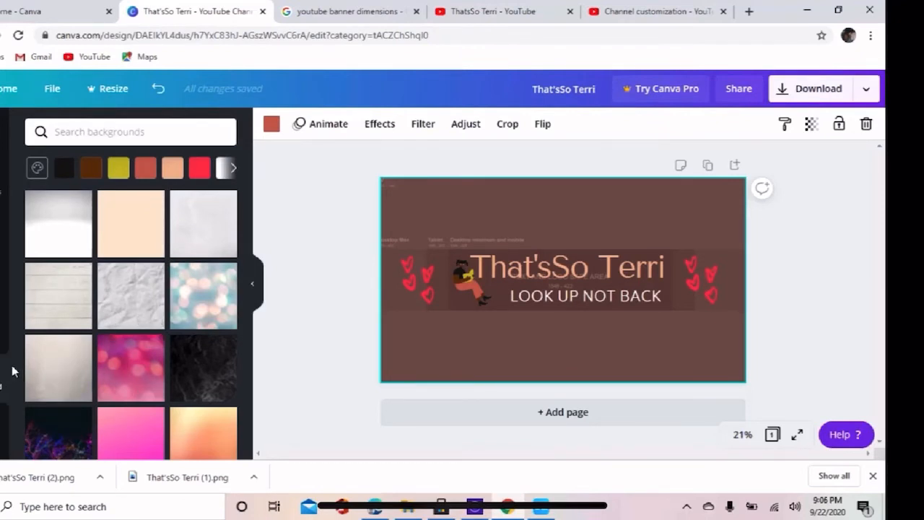
left_click_drag(10, 346, 12, 384)
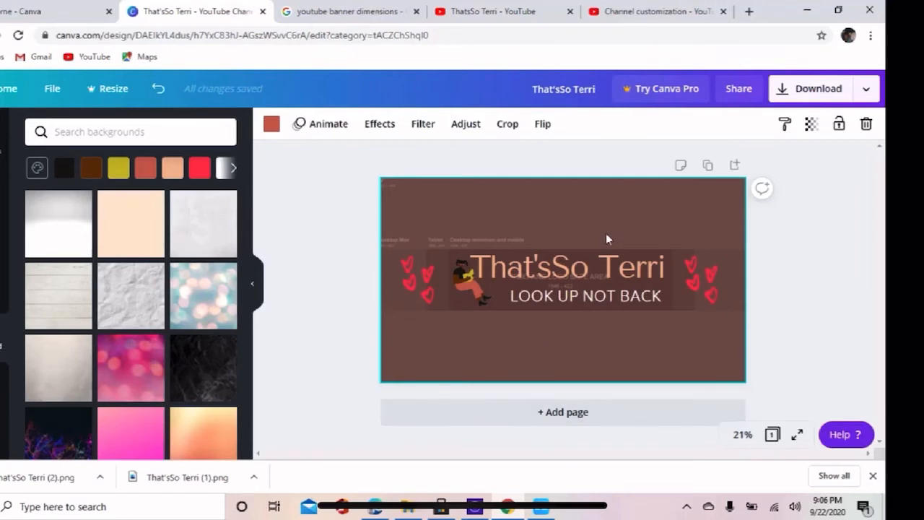
right_click(600, 208)
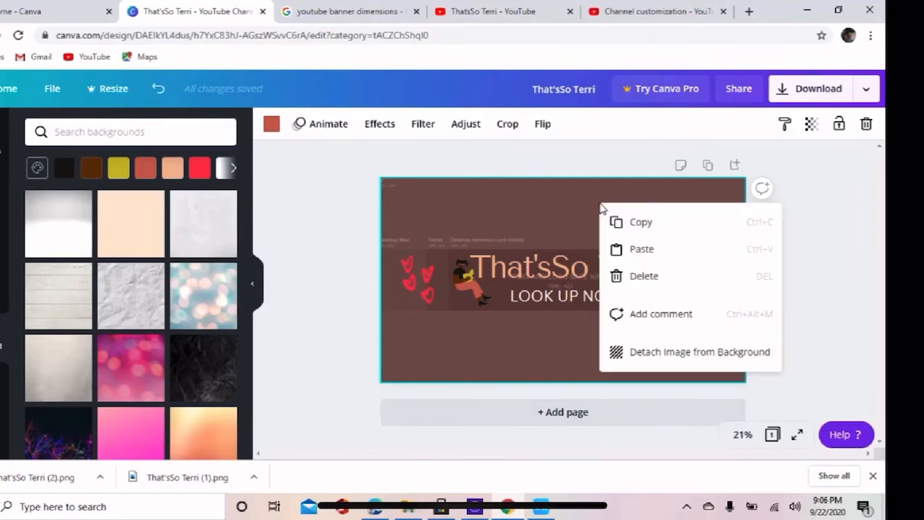
left_click(649, 278)
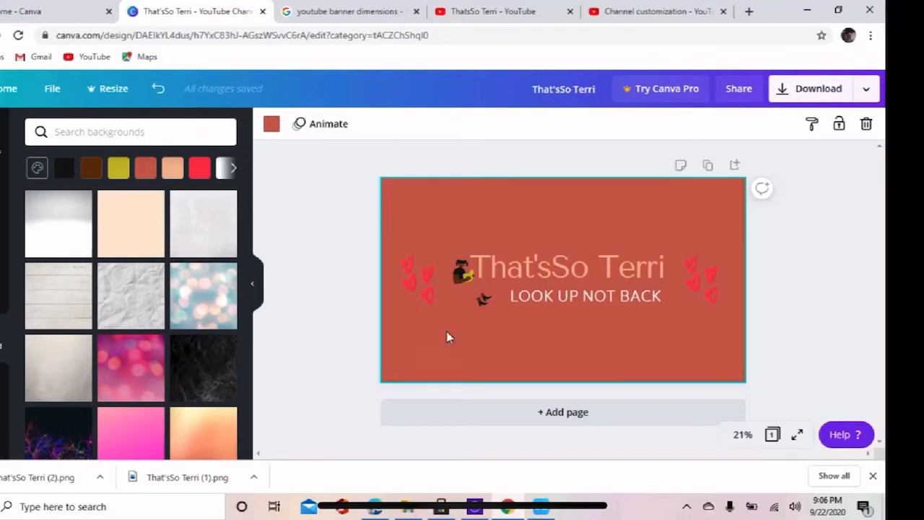
Try peach and bright red as the colour of the seated woman's trousers.
left_click(465, 281)
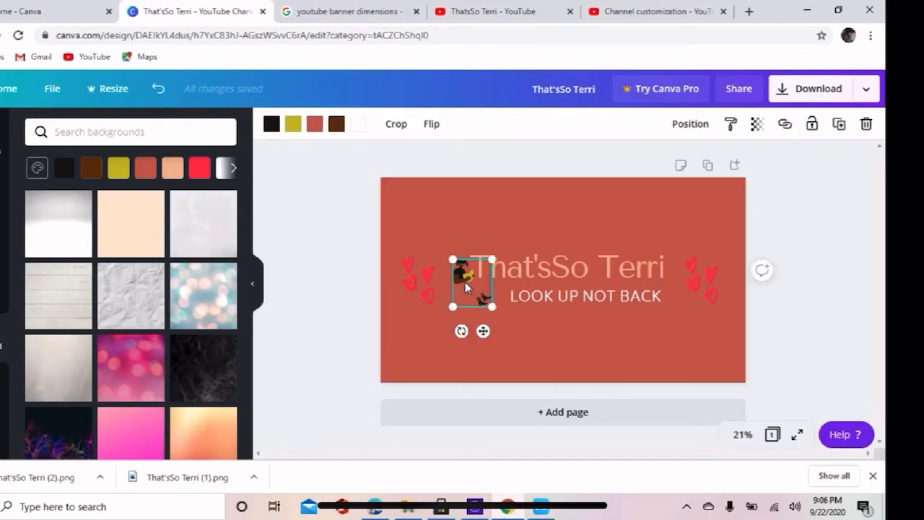
left_click(315, 124)
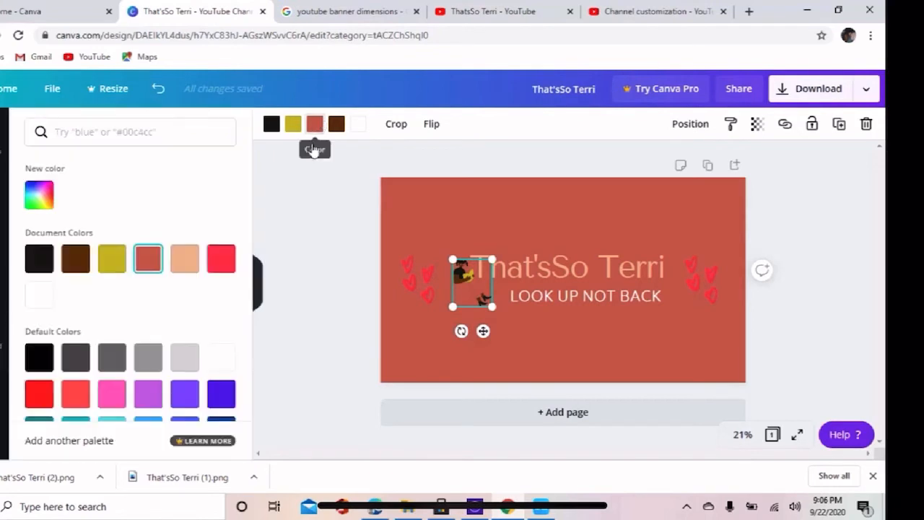
left_click(185, 260)
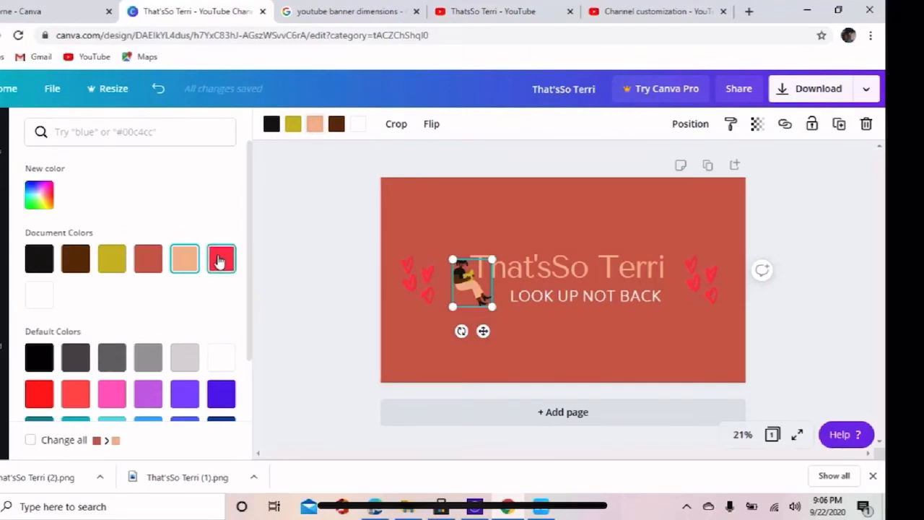
left_click(220, 260)
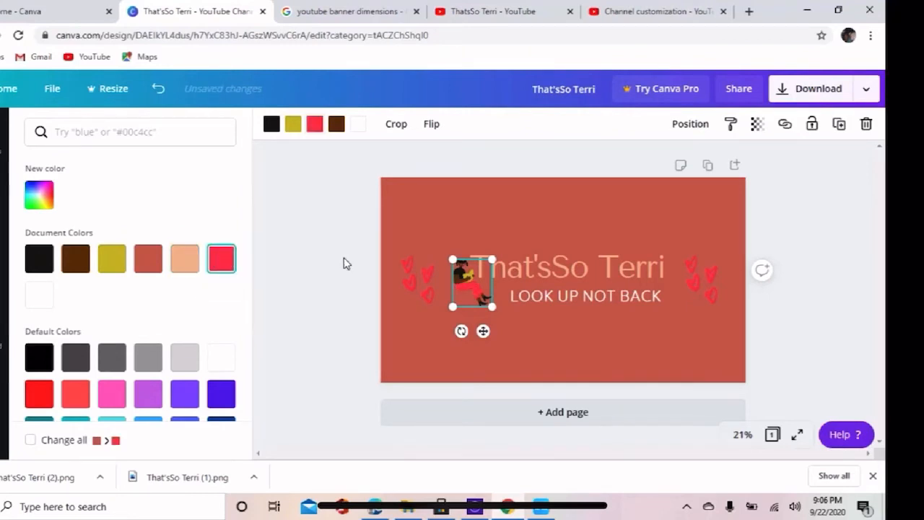
left_click(343, 264)
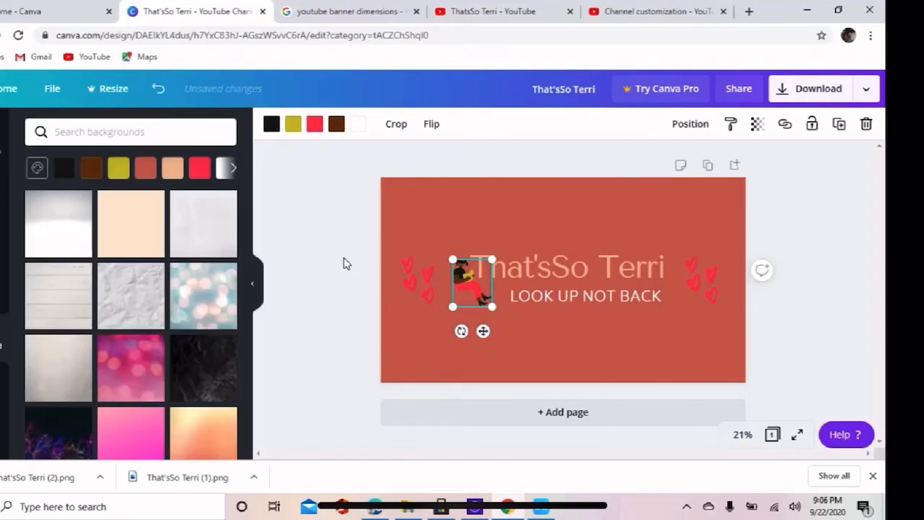
left_click(344, 263)
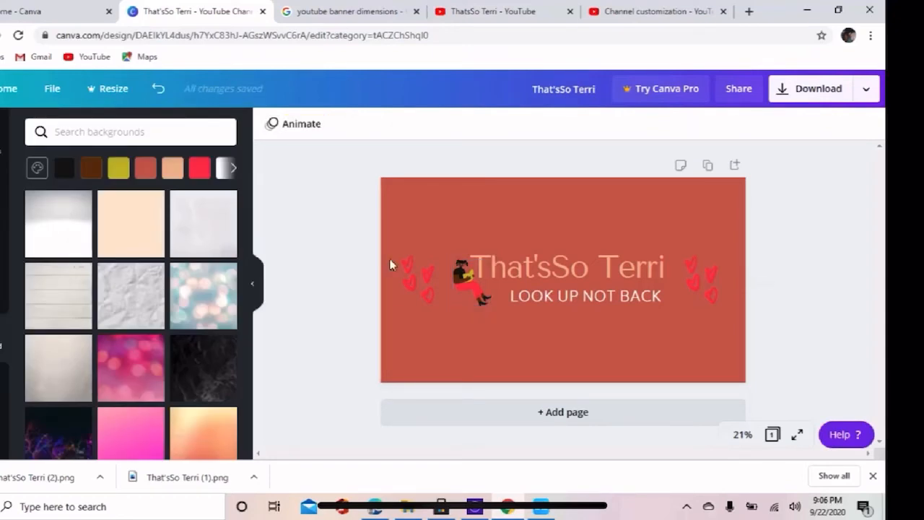
left_click(459, 286)
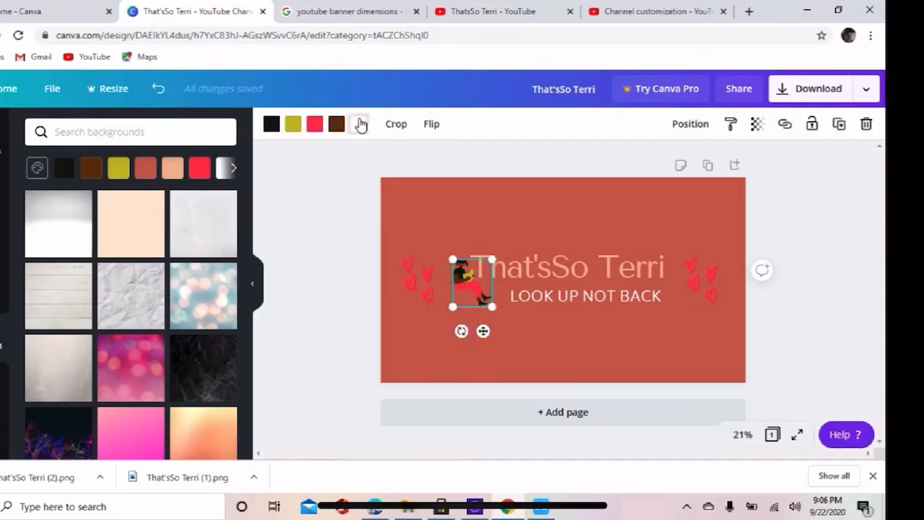
left_click(359, 125)
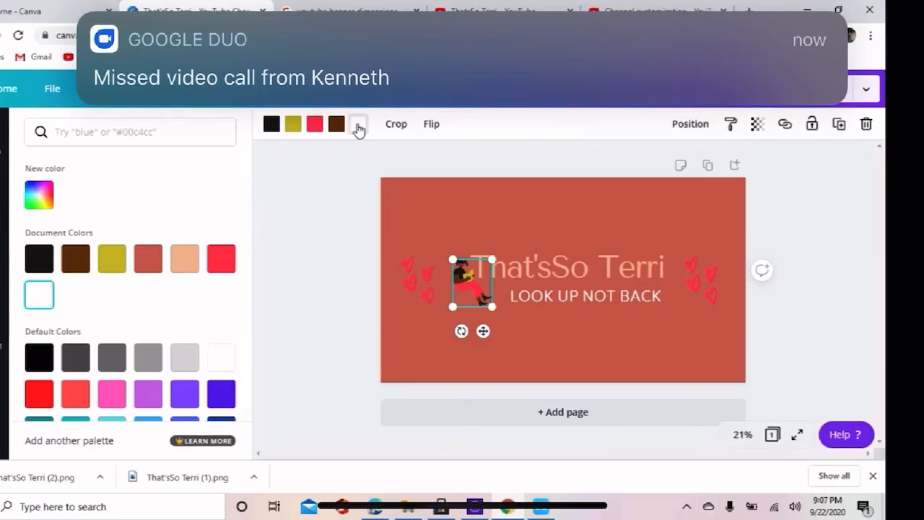
left_click(358, 125)
left_click(358, 125)
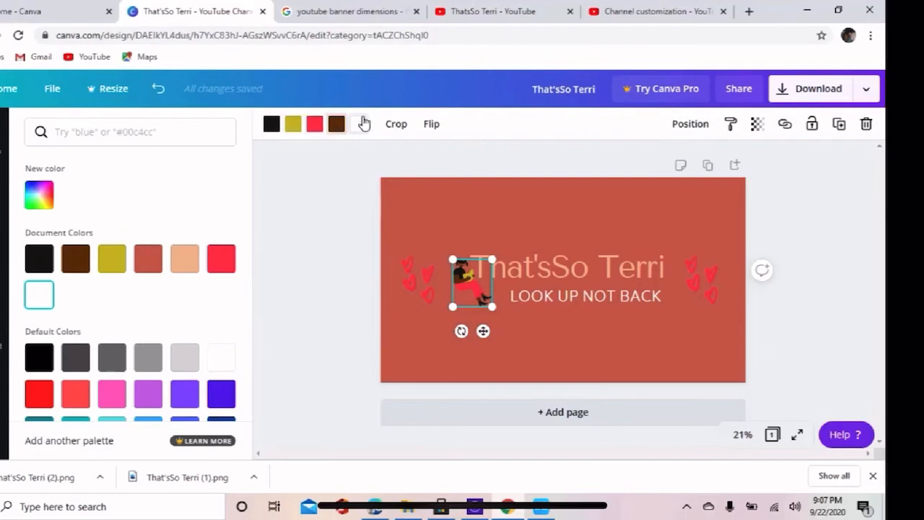
left_click(356, 127)
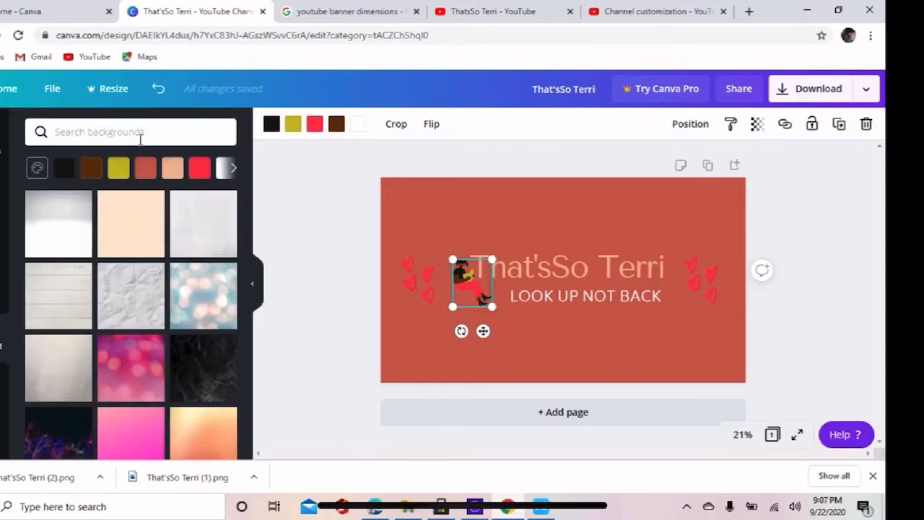
Try peach and bright red as the banner's background colour, and undo these background changes.
left_click(172, 170)
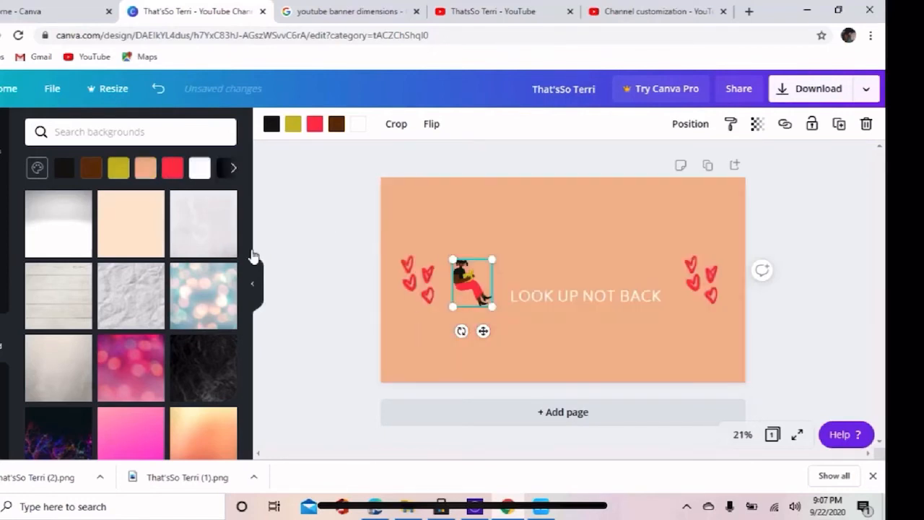
left_click(173, 171)
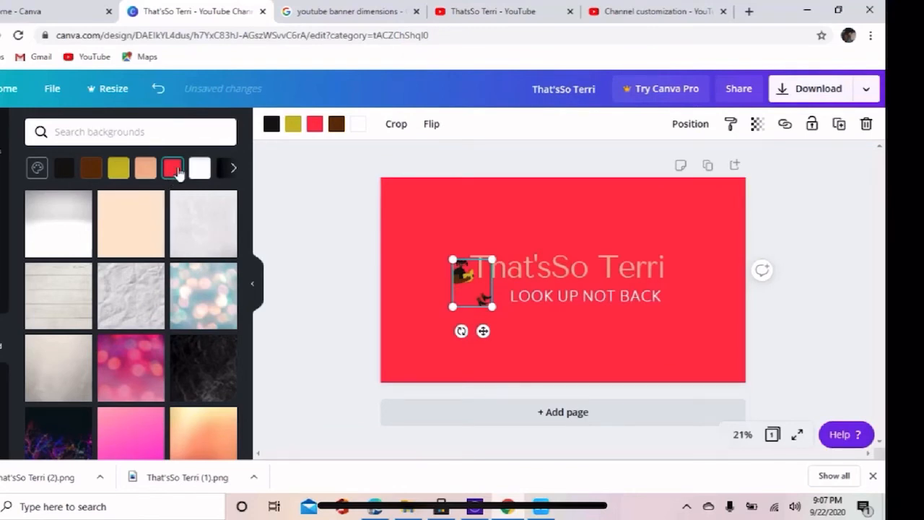
left_click(145, 169)
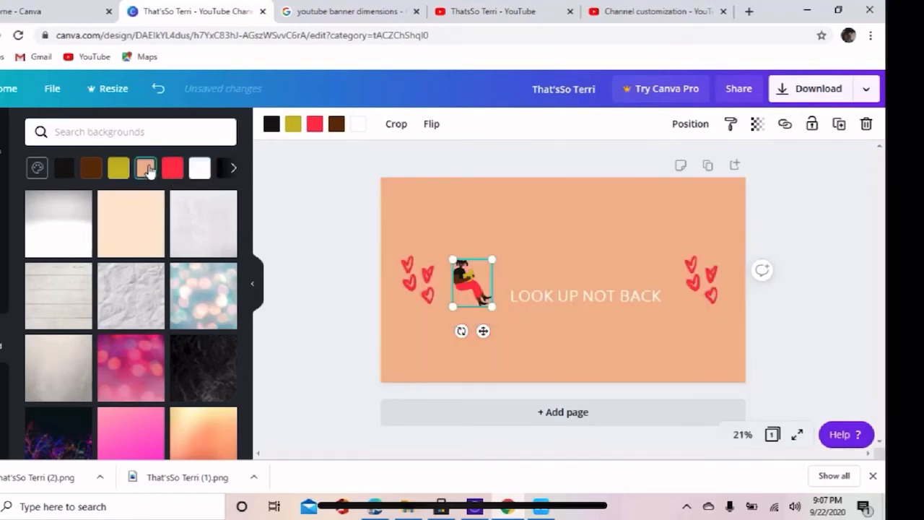
left_click(158, 88)
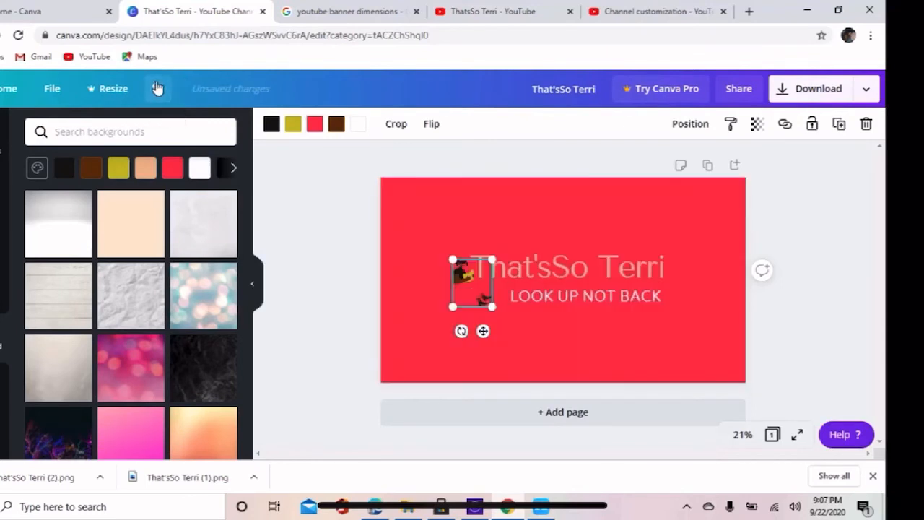
left_click(157, 88)
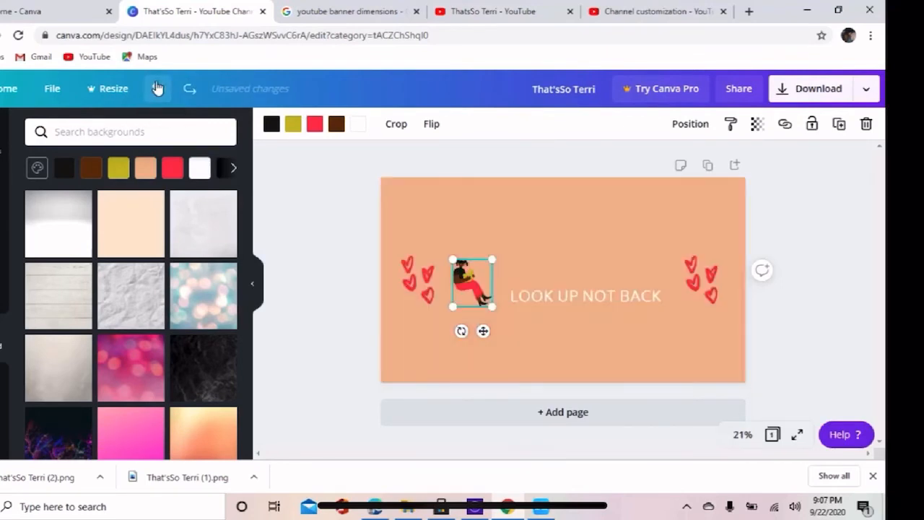
left_click(158, 88)
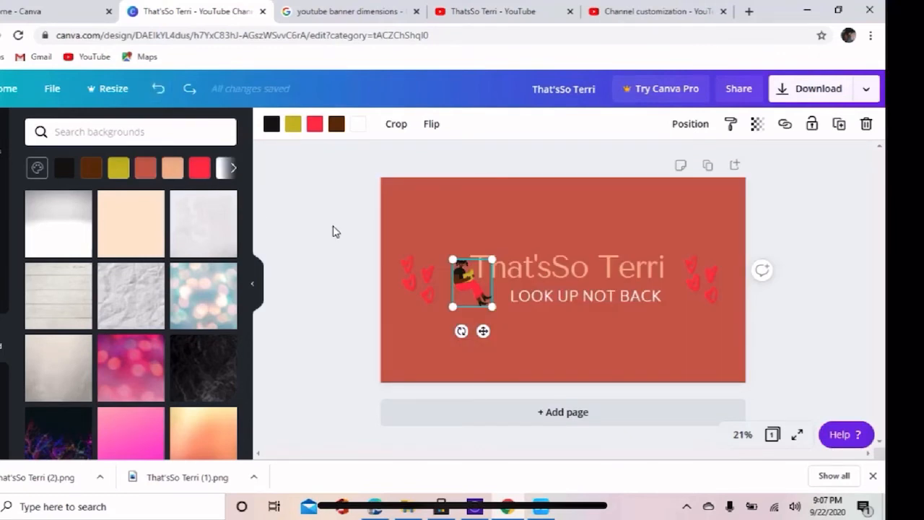
Recolour the seated woman's bright red trousers with the document's peach colour.
left_click(335, 231)
left_click(472, 281)
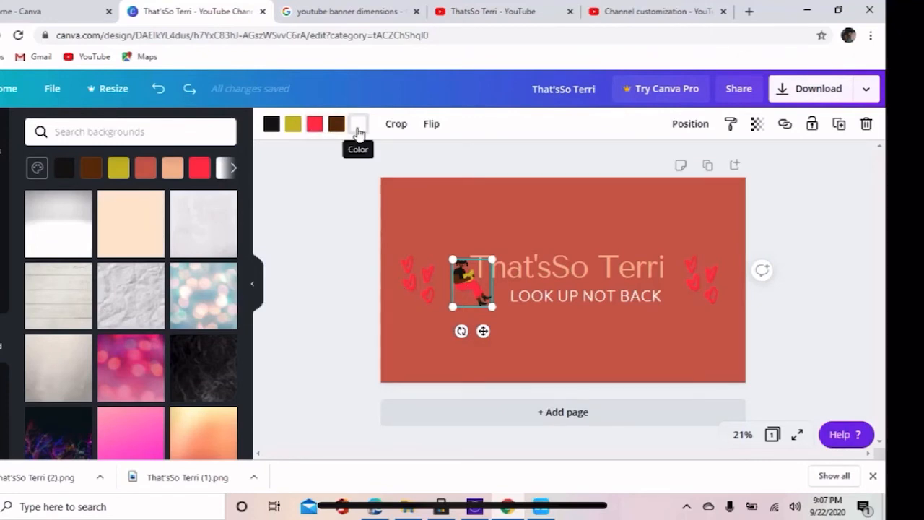
left_click(359, 128)
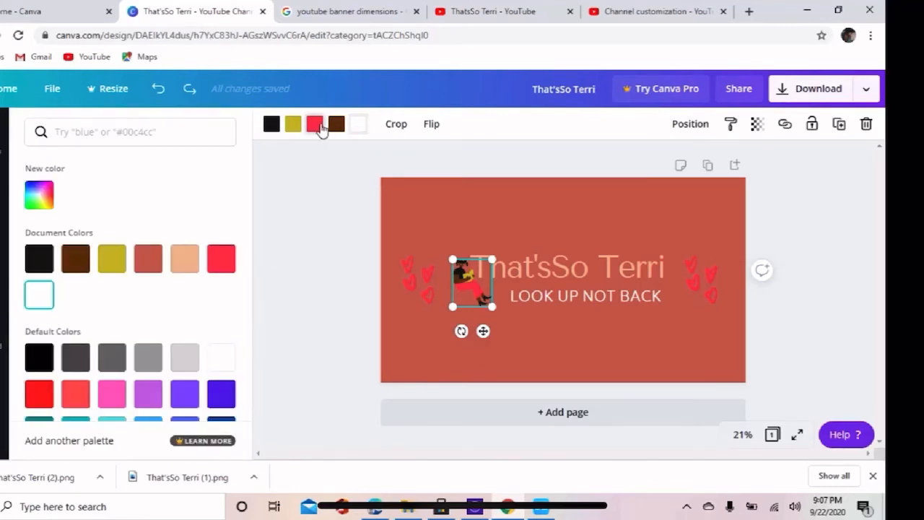
left_click(318, 126)
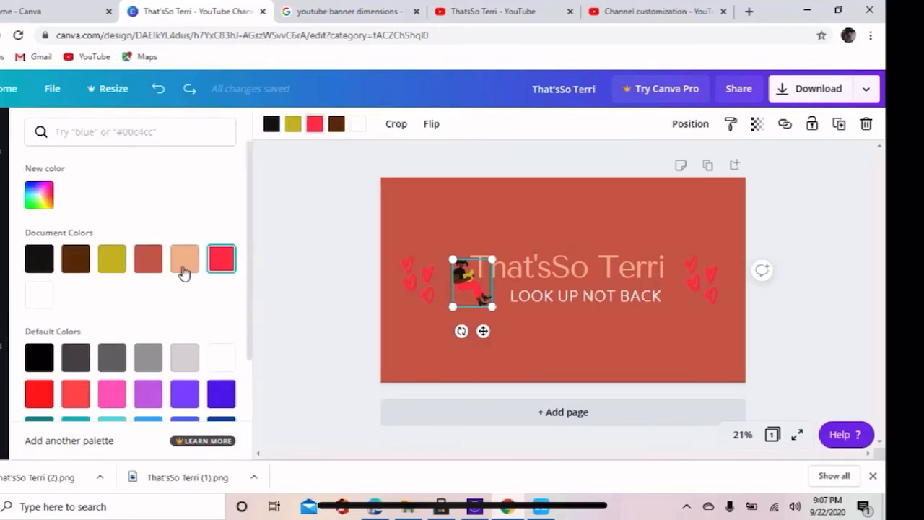
left_click(185, 264)
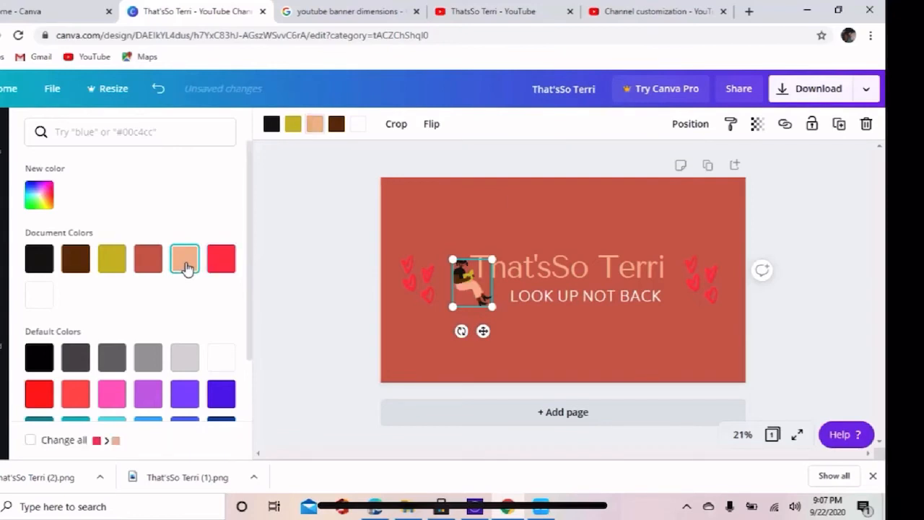
left_click(307, 283)
left_click(307, 283)
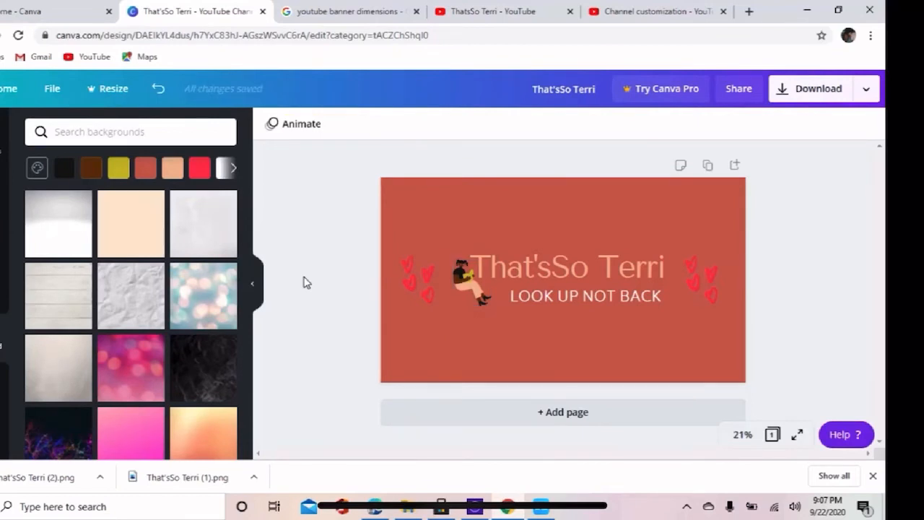
Recolour the olive-yellow part of the seated-woman illustration bright red, trying the document's terracotta first.
left_click(480, 296)
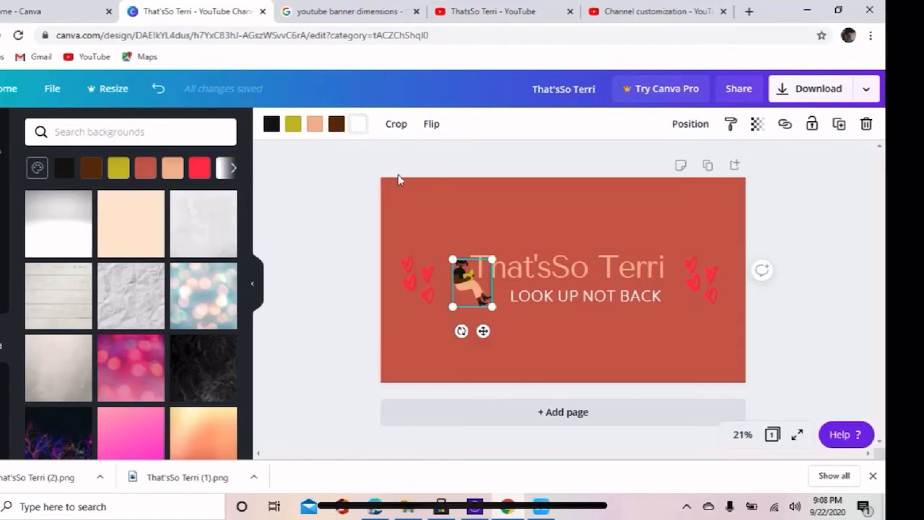
left_click(292, 126)
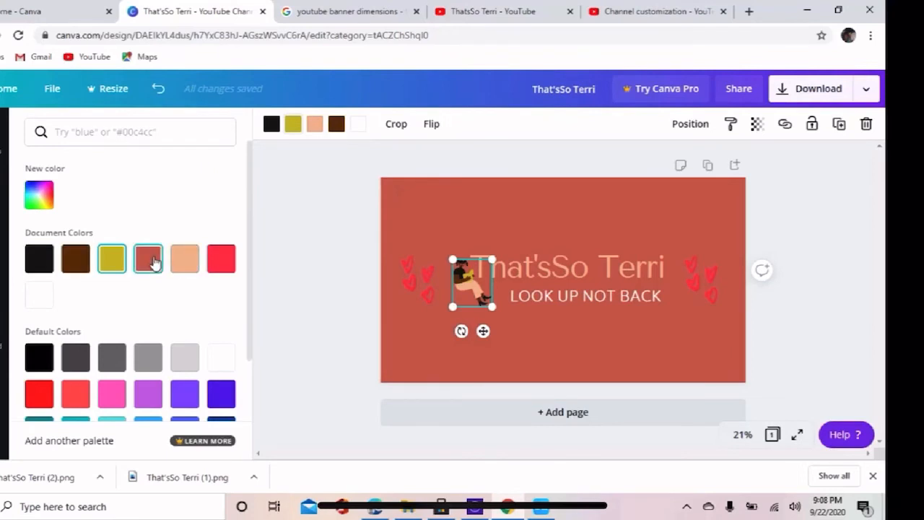
left_click(154, 263)
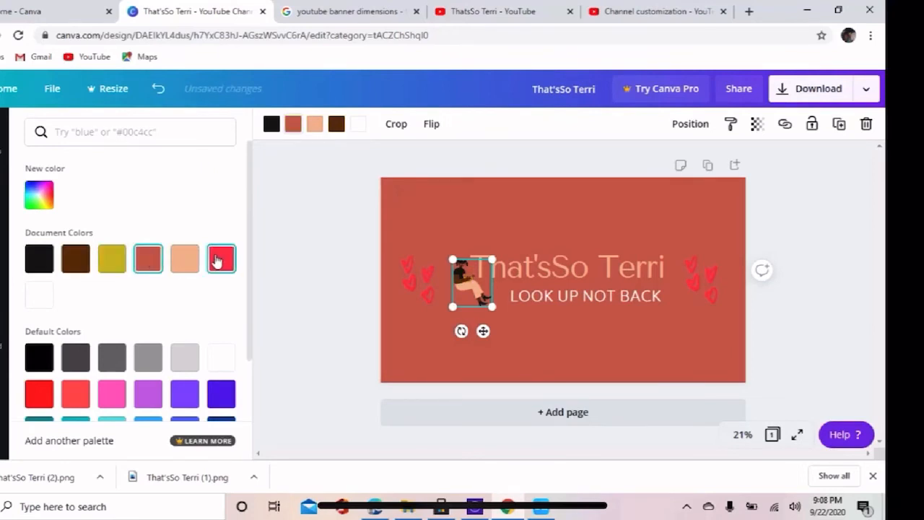
left_click(217, 261)
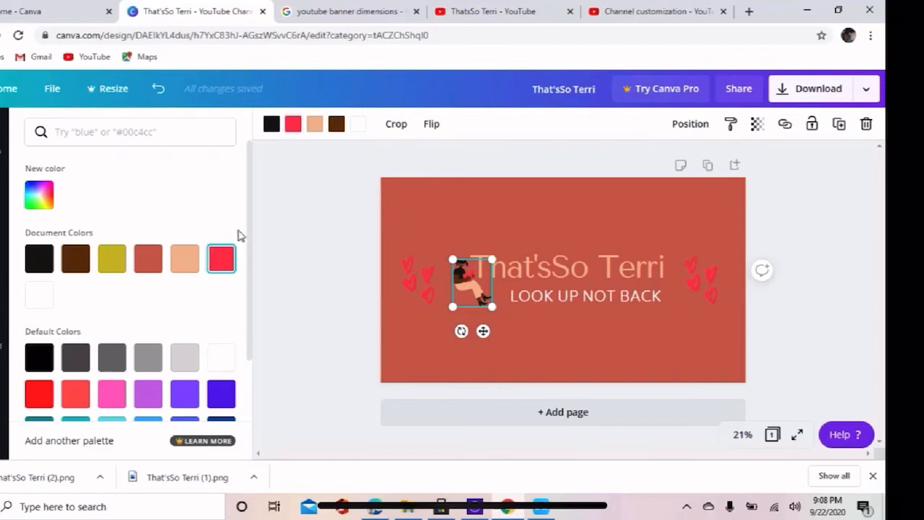
left_click(311, 218)
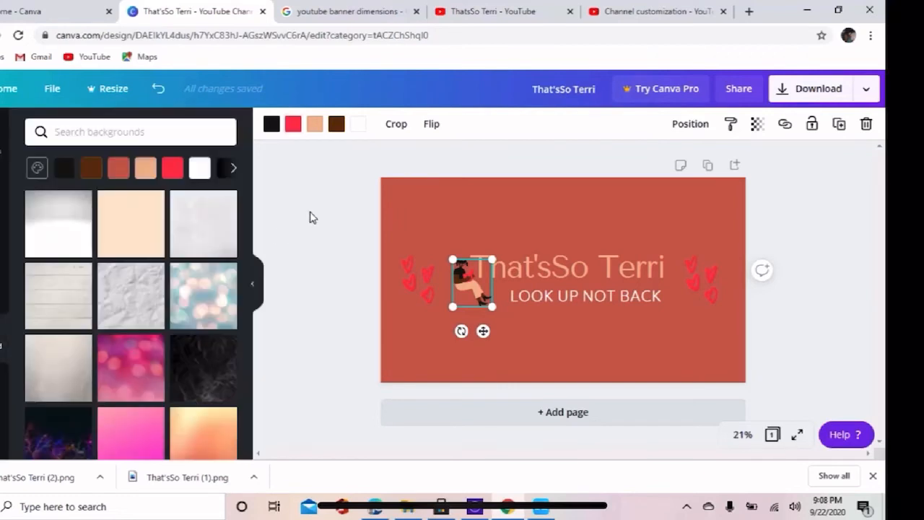
left_click(310, 217)
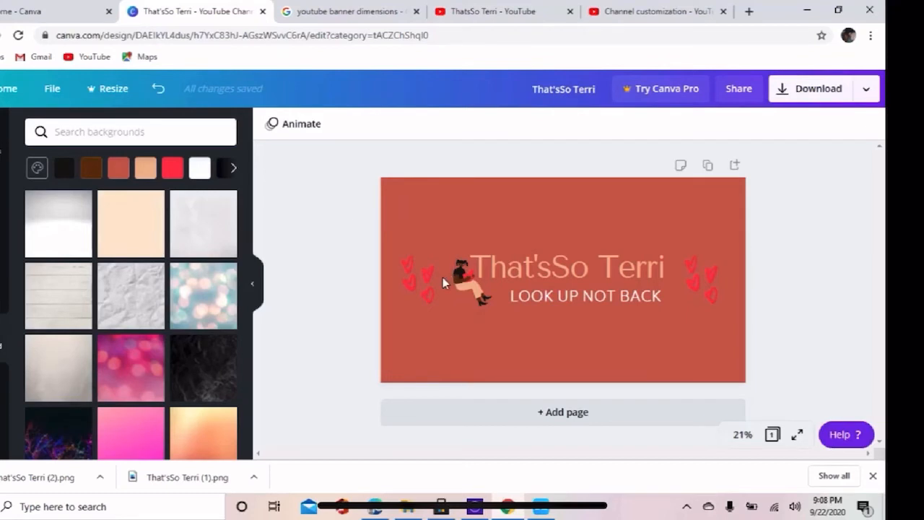
Nudge the seated-woman illustration slightly away from the title, towards the group of hearts beside it.
left_click(464, 282)
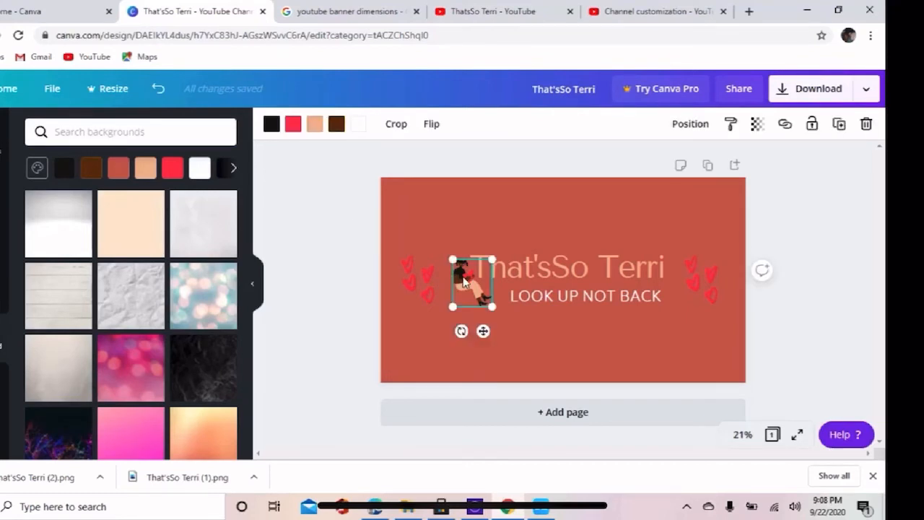
mouse_move(465, 281)
left_mouse_down()
mouse_move(458, 272)
mouse_move(465, 278)
left_mouse_up()
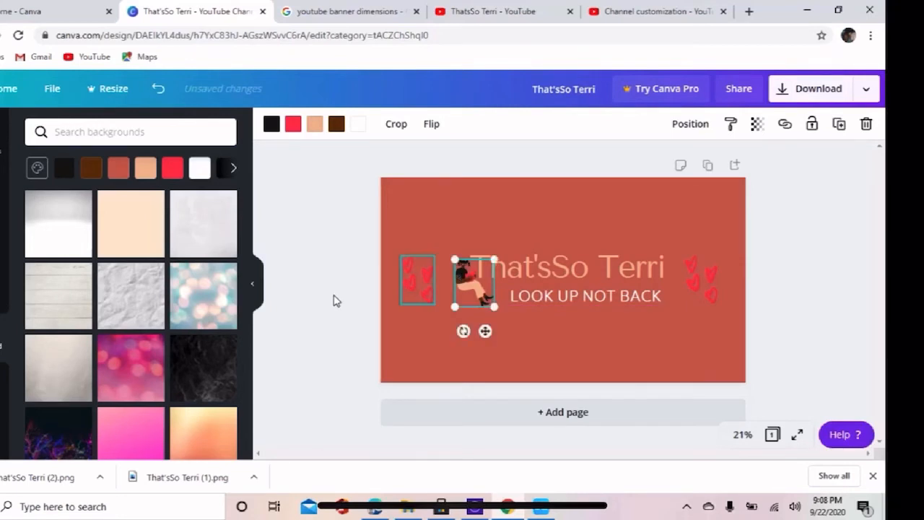
left_click(335, 301)
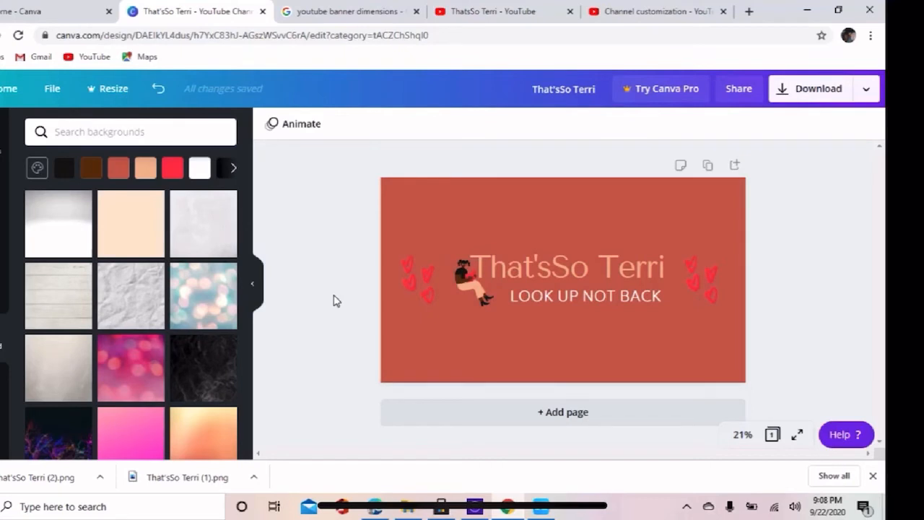
left_click(466, 280)
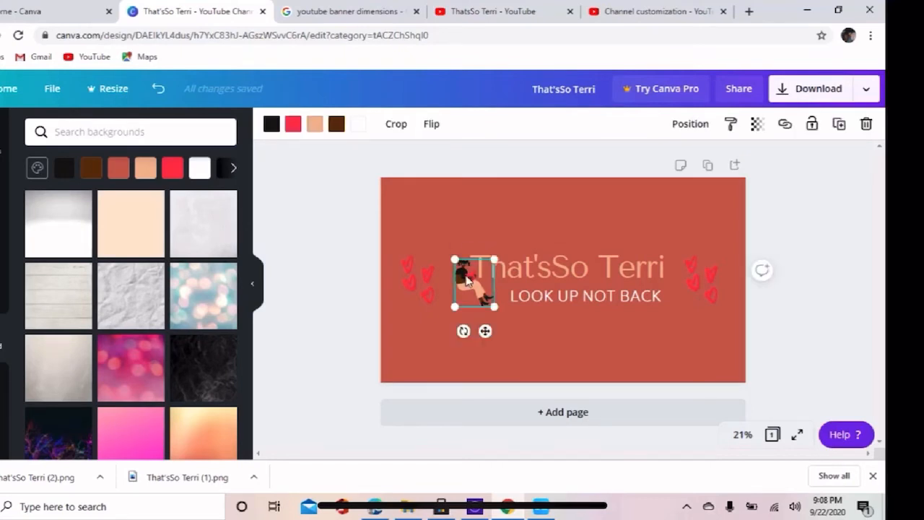
left_click_drag(466, 280, 449, 279)
left_click(342, 303)
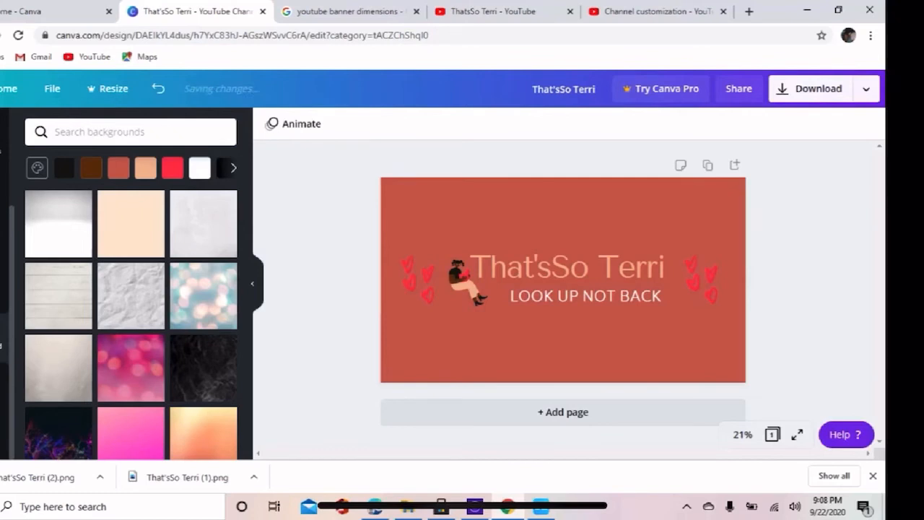
Add the uploaded safe-area template to the banner and enlarge it to cover the whole page.
left_click_drag(11, 248, 11, 180)
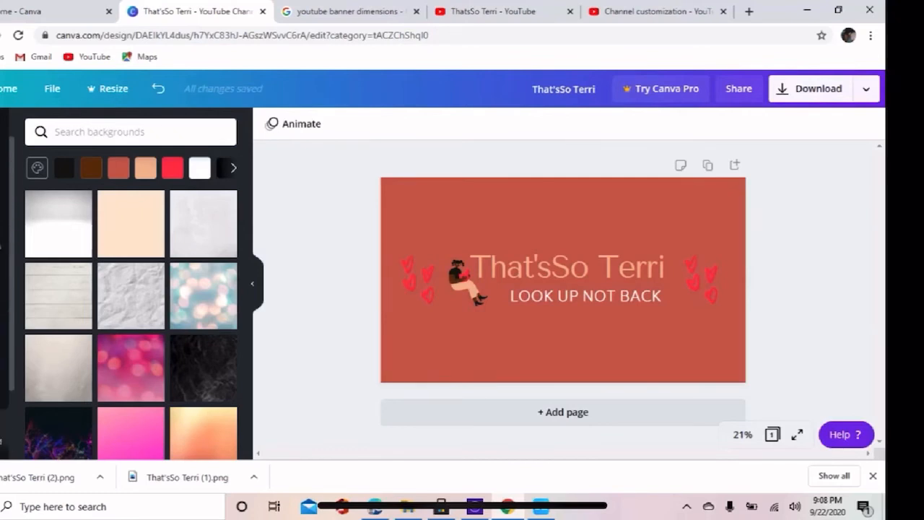
left_click(2, 189)
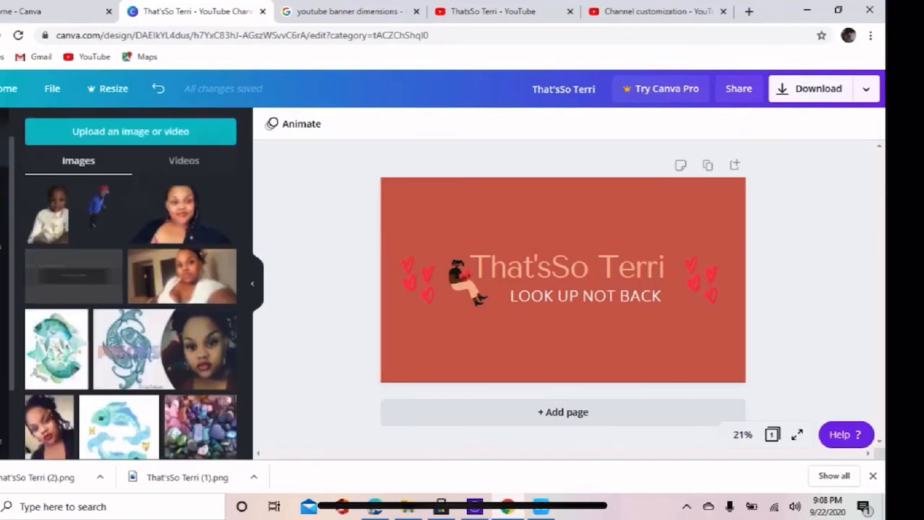
left_click(73, 265)
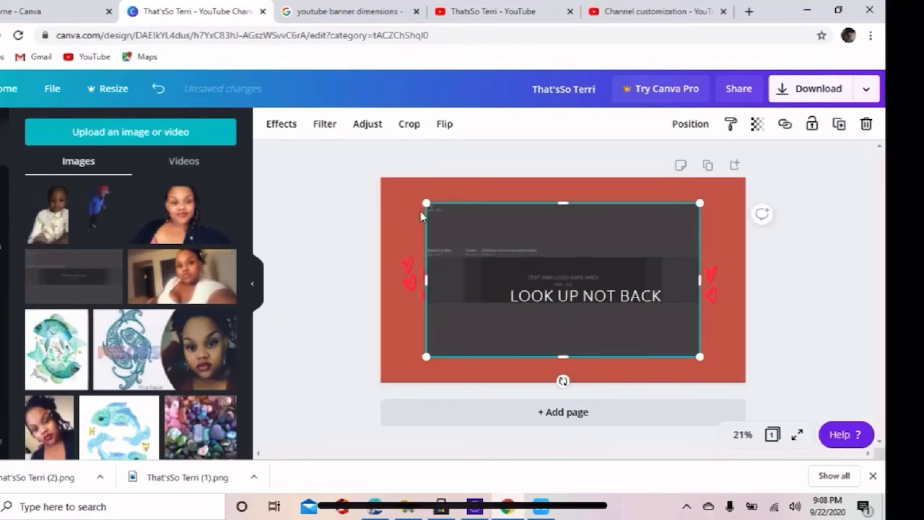
left_click_drag(425, 203, 380, 177)
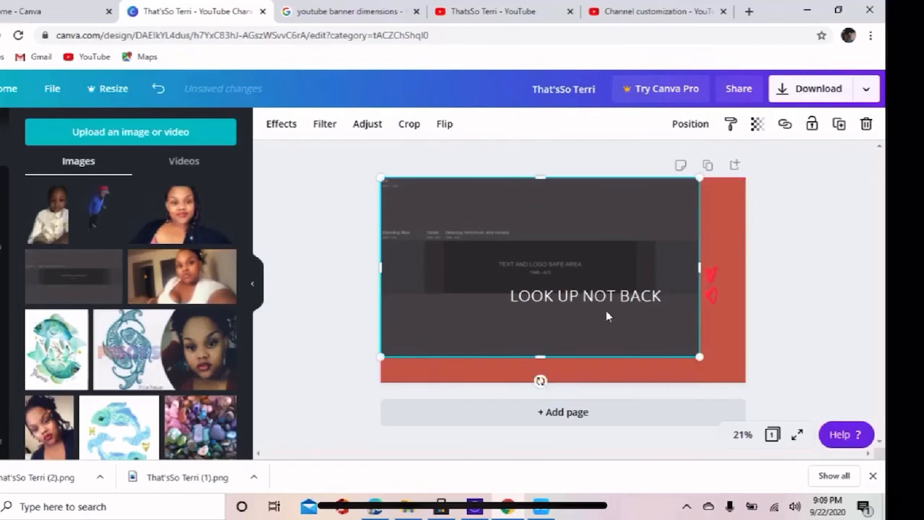
left_click_drag(699, 356, 747, 374)
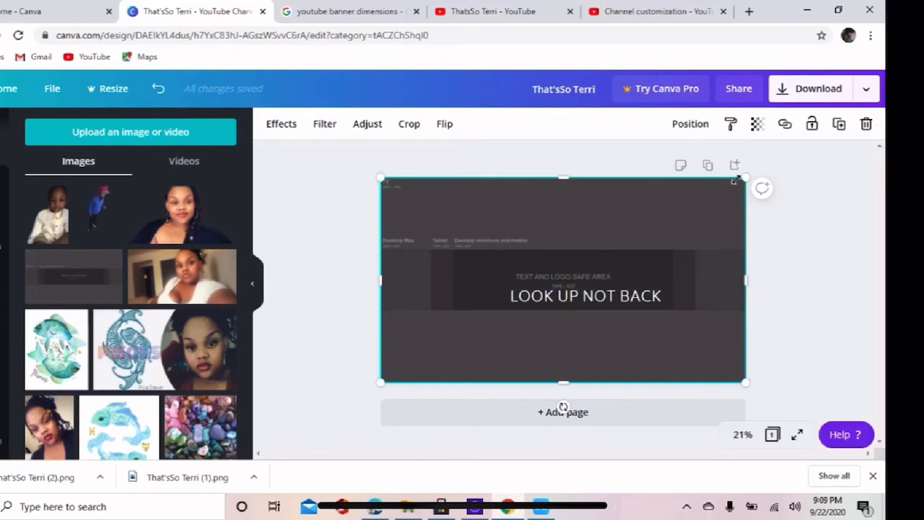
Set the safe-area template's transparency to 46.
left_click(756, 125)
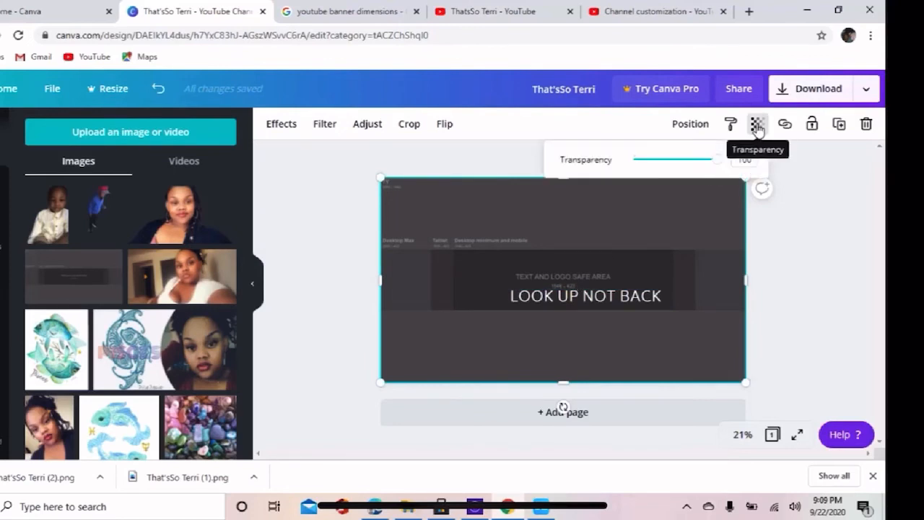
left_click_drag(715, 162, 672, 163)
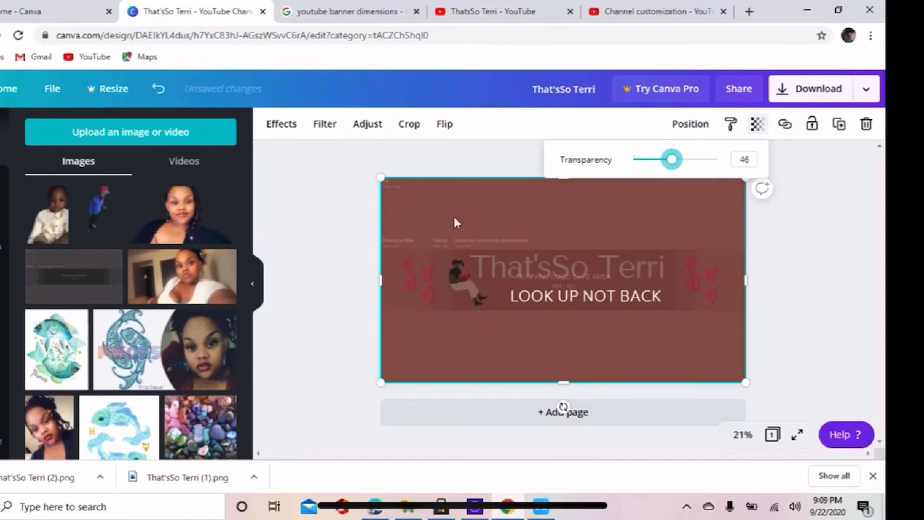
left_click(461, 275)
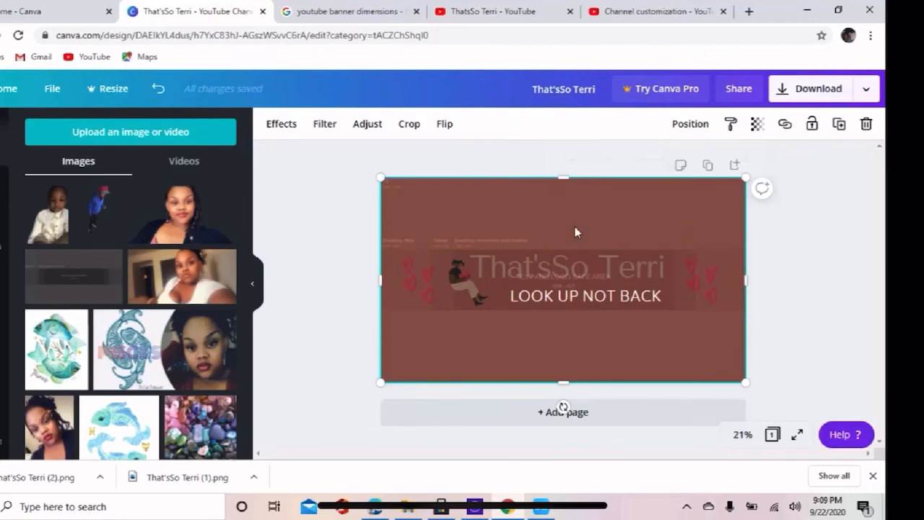
Move the template down off the artwork and shift the seated-woman illustration slightly closer to the title, within the text safe area.
left_click_drag(592, 293, 602, 373)
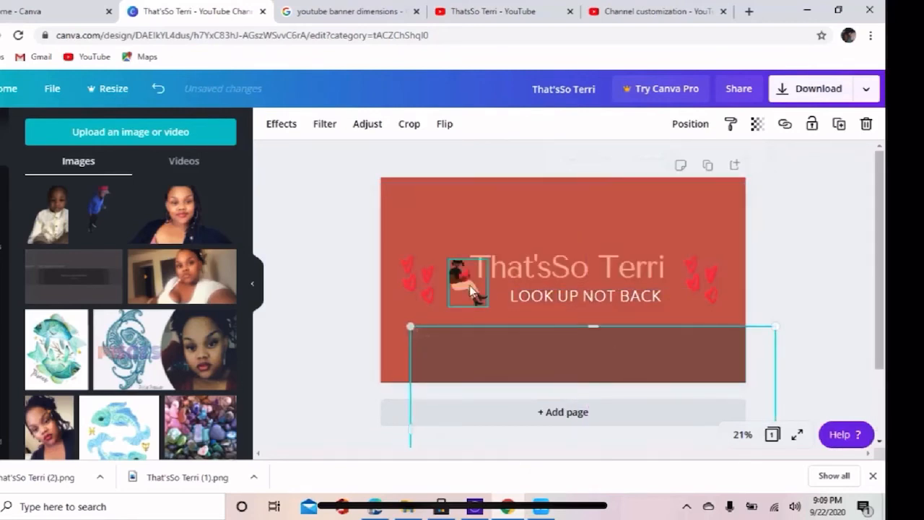
left_click(469, 286)
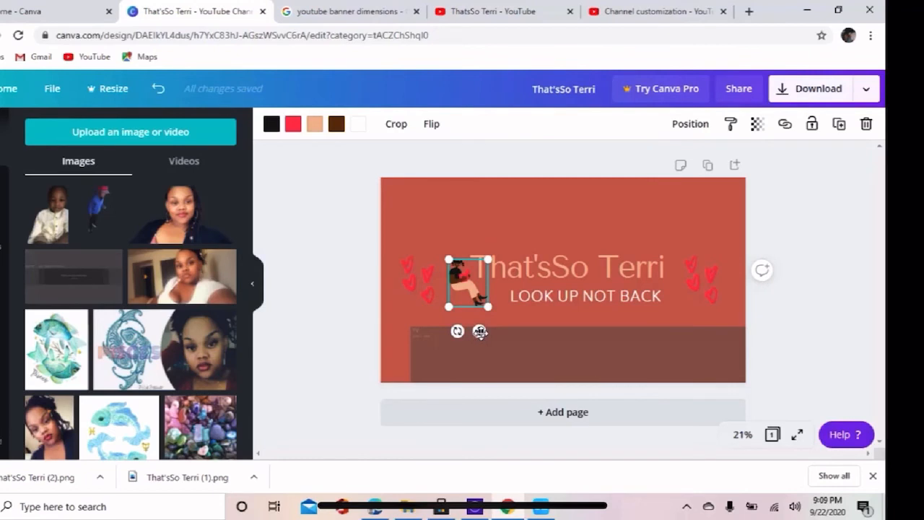
left_click_drag(481, 331, 484, 329)
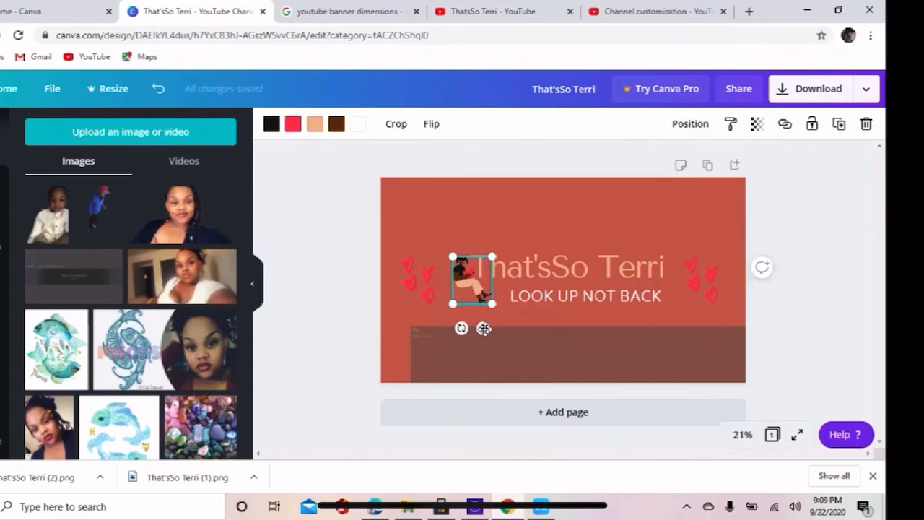
left_click_drag(483, 328, 482, 330)
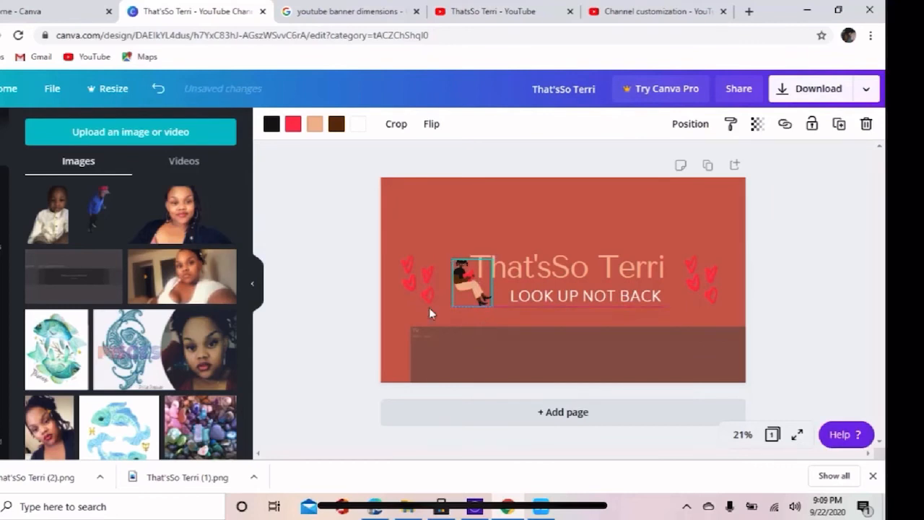
left_click(325, 327)
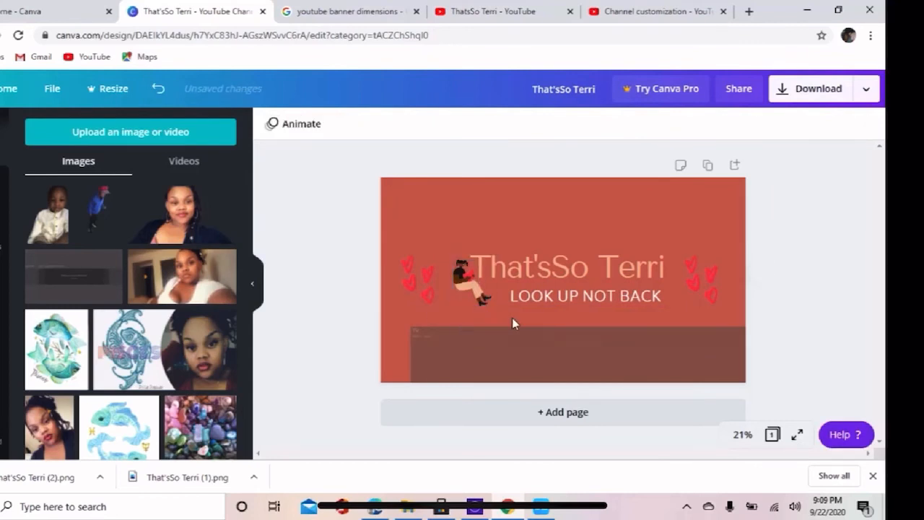
Align the safe-area template over the whole banner again to check the layout, and delete it.
left_click_drag(582, 357, 553, 206)
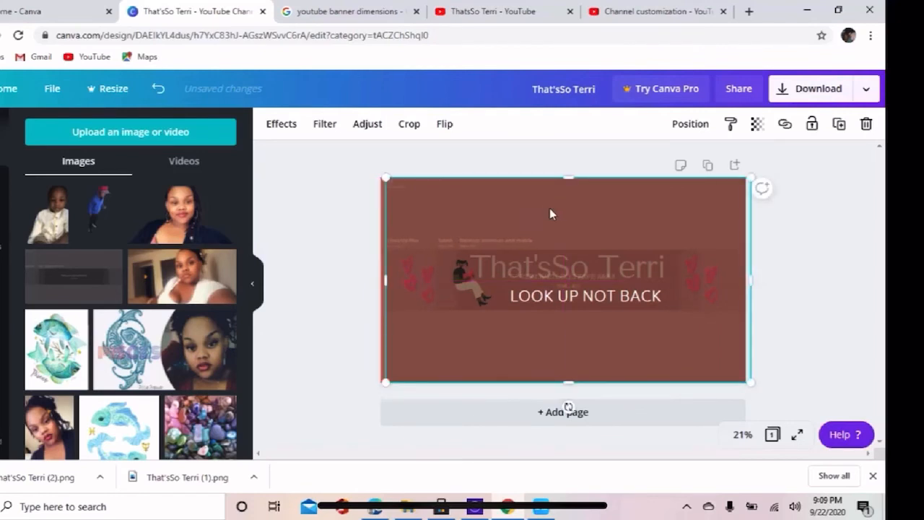
left_click_drag(517, 236, 517, 236)
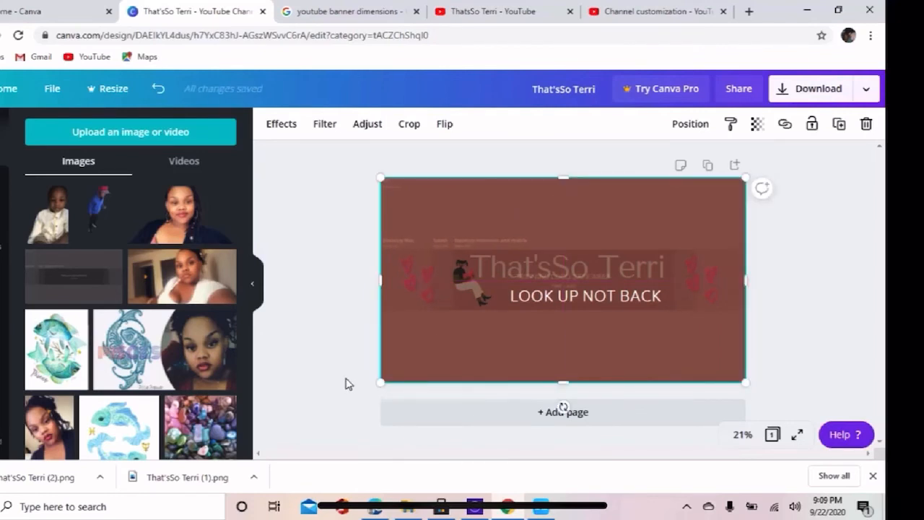
left_click(346, 383)
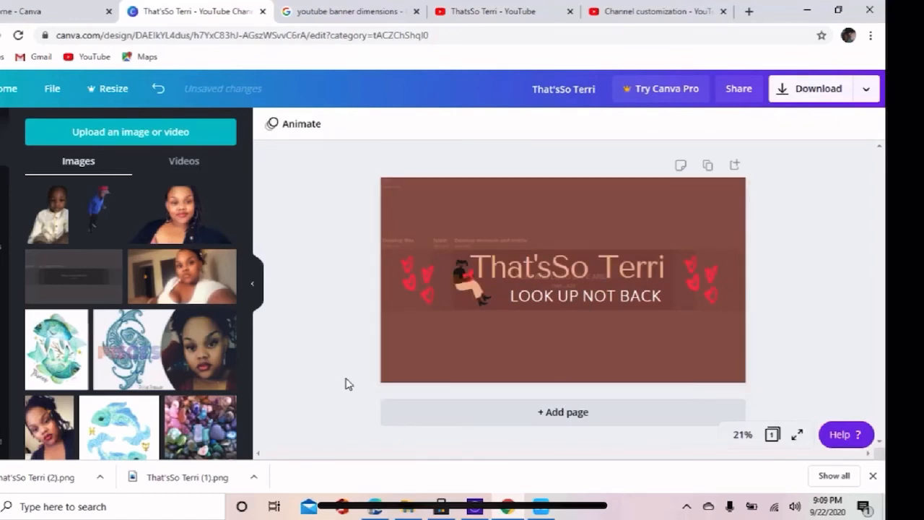
right_click(542, 204)
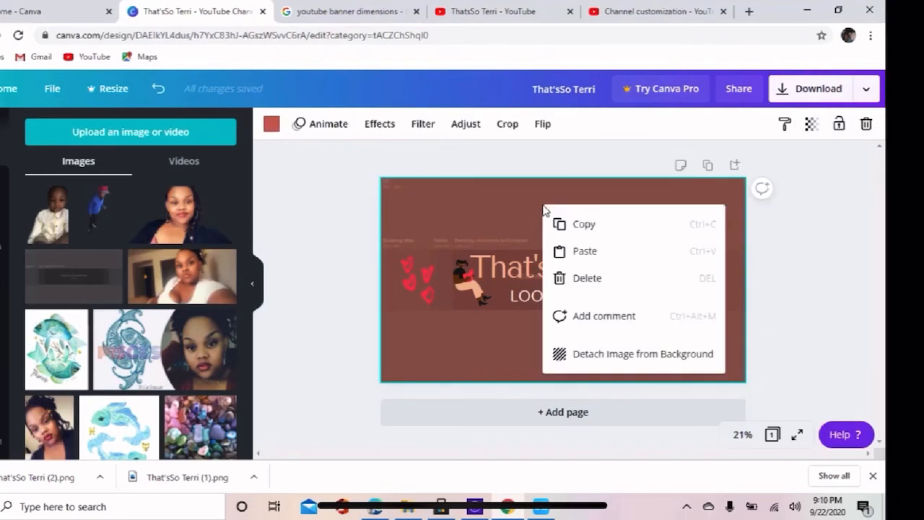
left_click(582, 279)
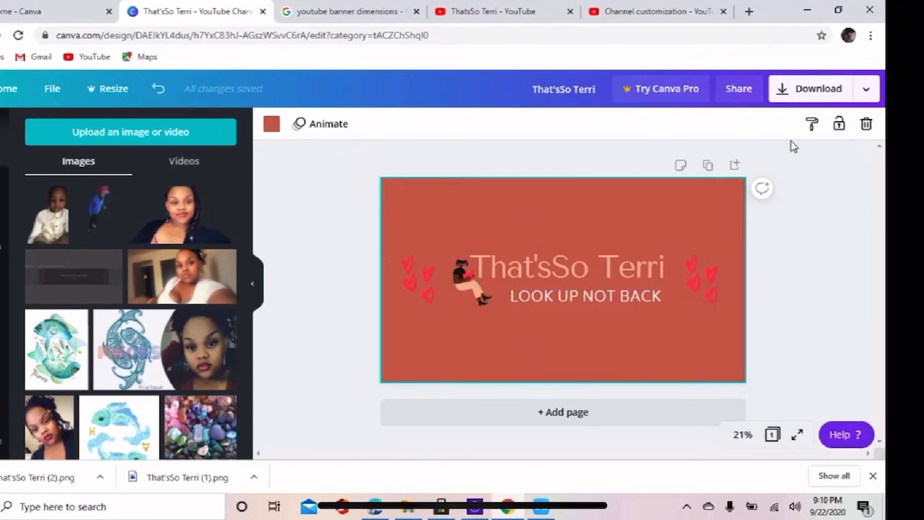
Download the banner as a PNG and dismiss the referral offer.
left_click(807, 90)
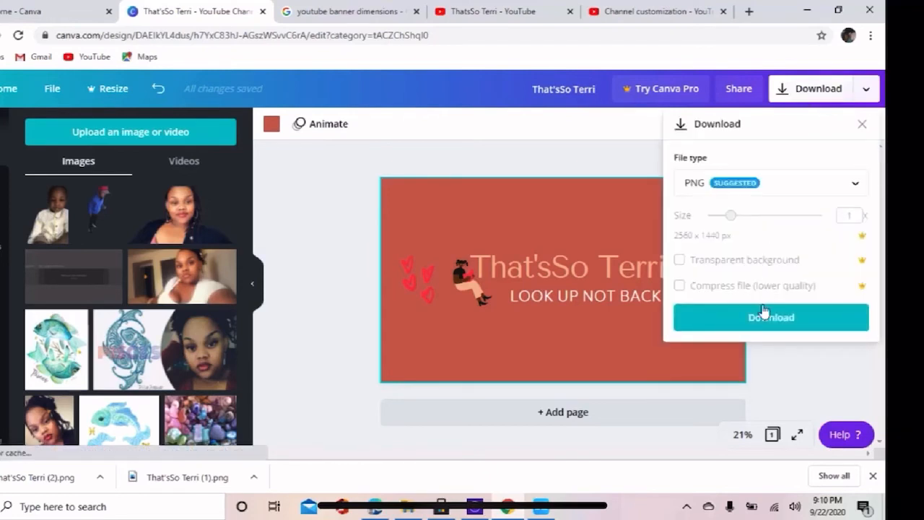
left_click(763, 320)
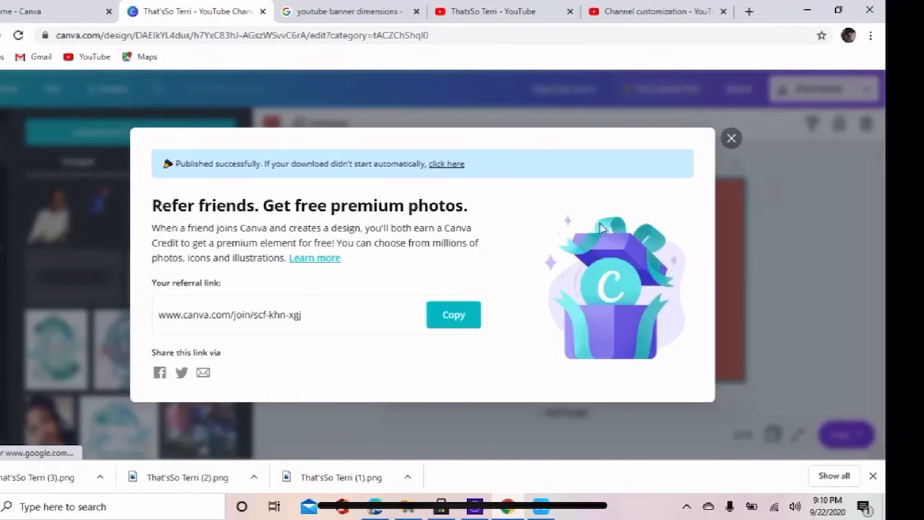
left_click(731, 138)
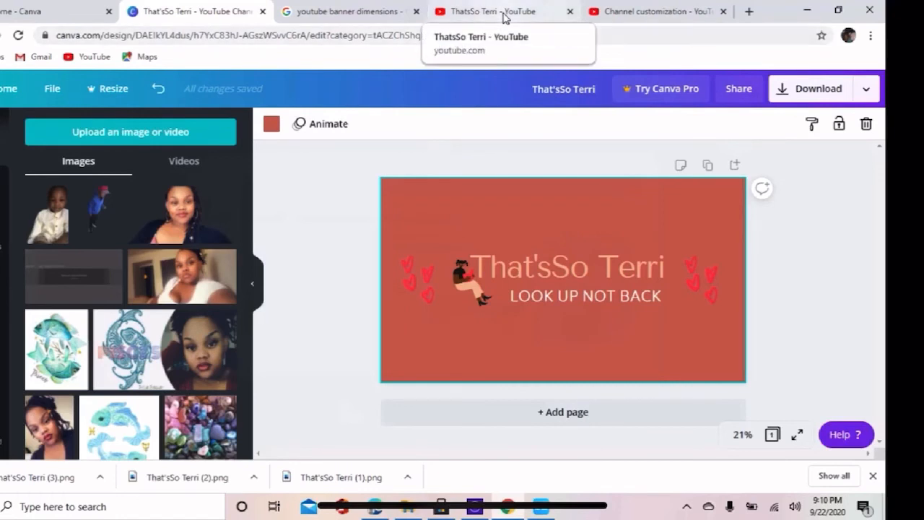
Switch to the YouTube channel page and open the branding settings of its channel customization.
left_click(616, 12)
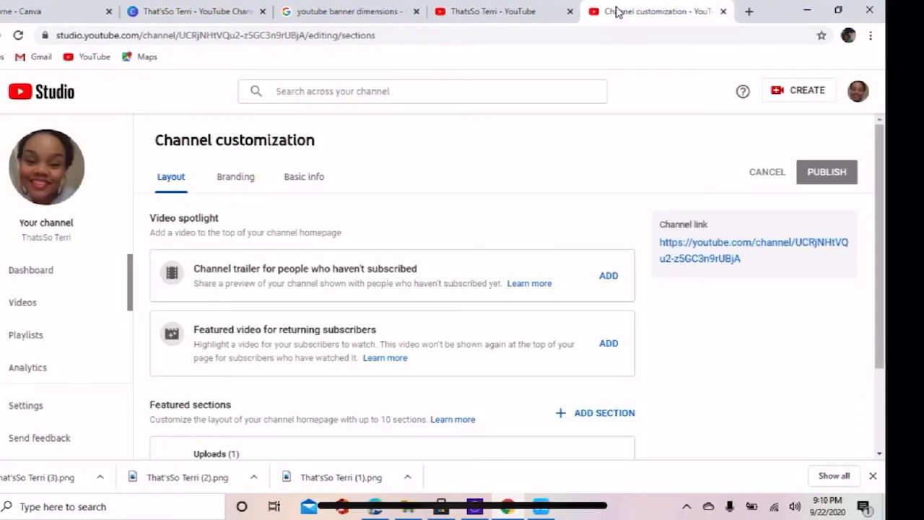
left_click(510, 13)
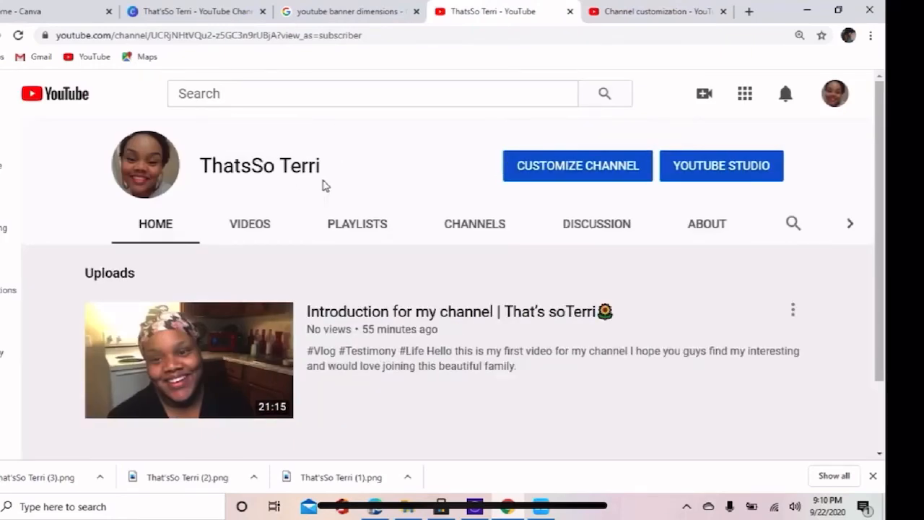
left_click(593, 170)
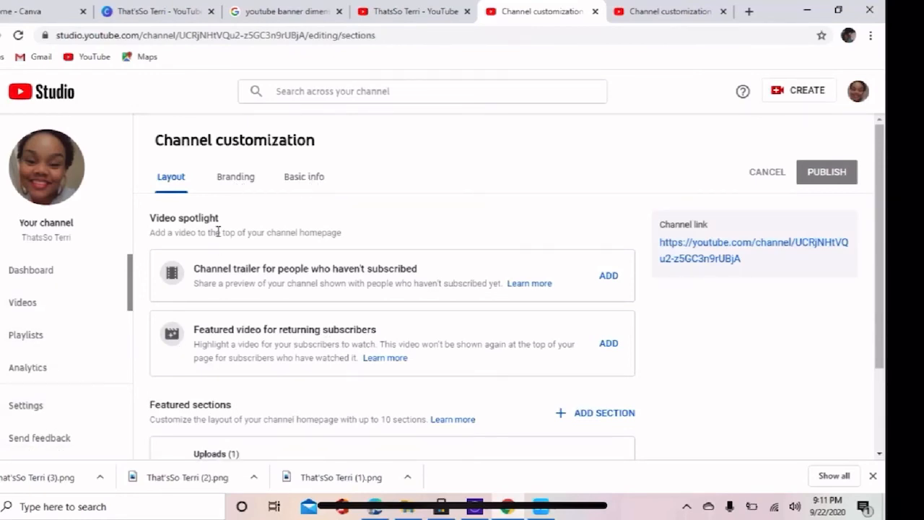
left_click(236, 180)
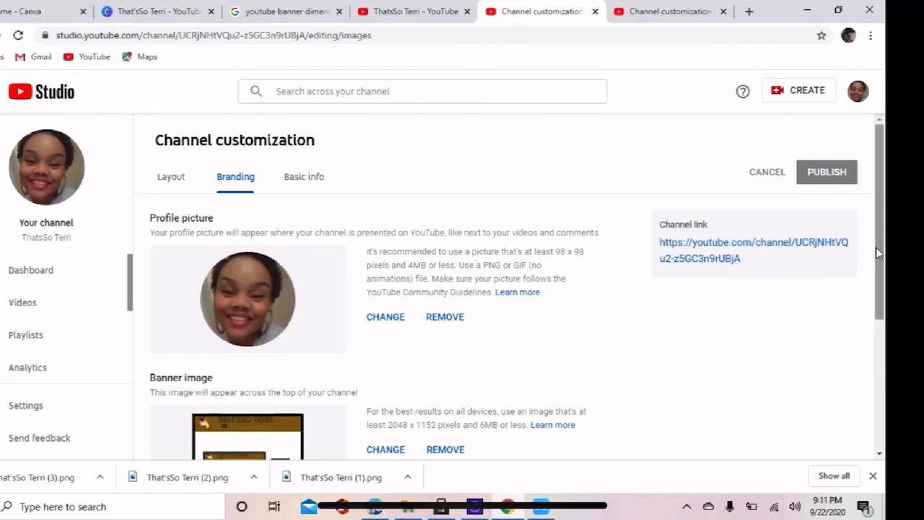
Replace the channel's banner image with the downloaded file That'sSo Terri (3), accepting the default crop.
left_click_drag(883, 251, 882, 293)
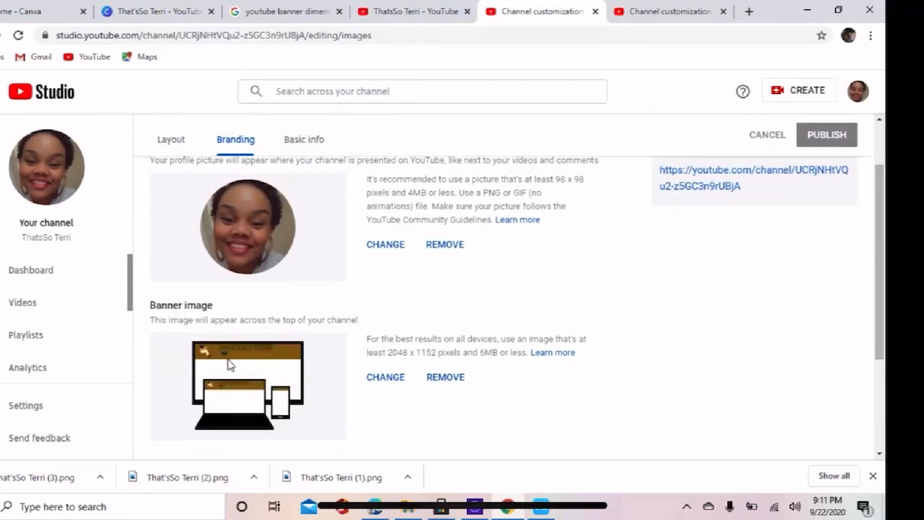
left_click(392, 382)
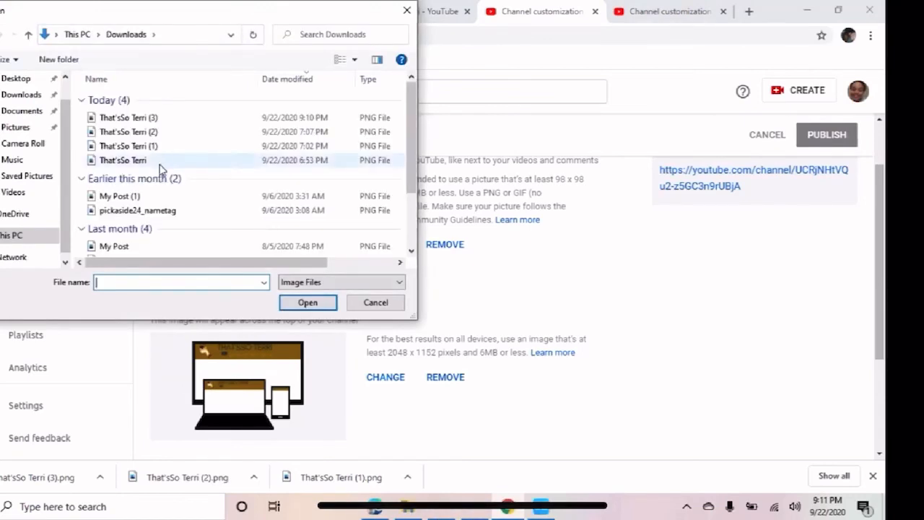
left_click(132, 117)
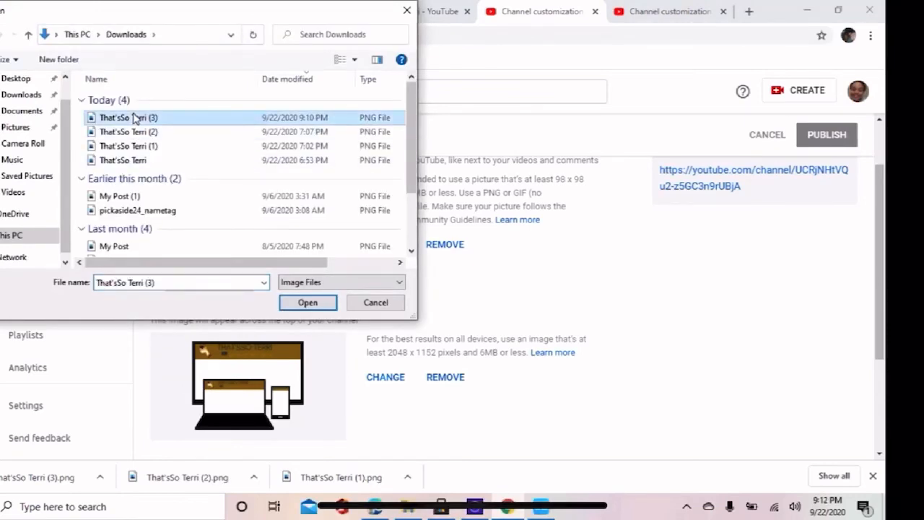
left_click(308, 302)
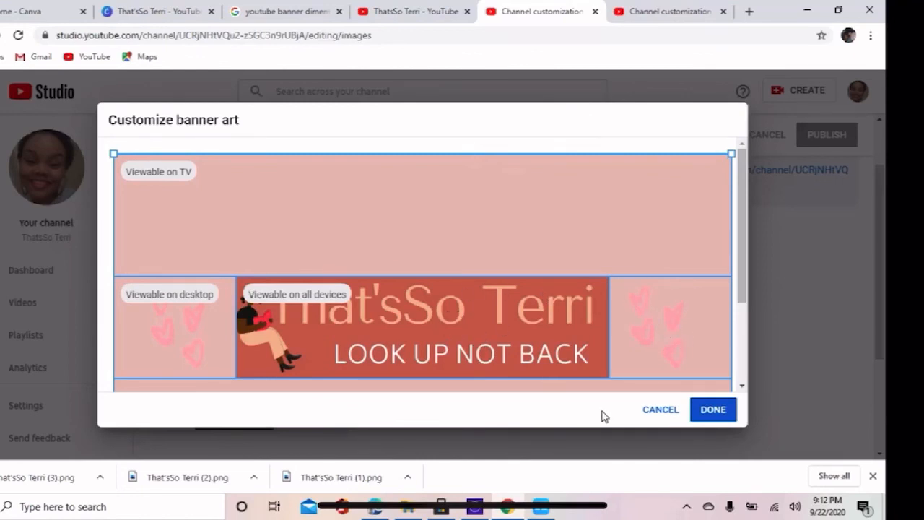
left_click(714, 410)
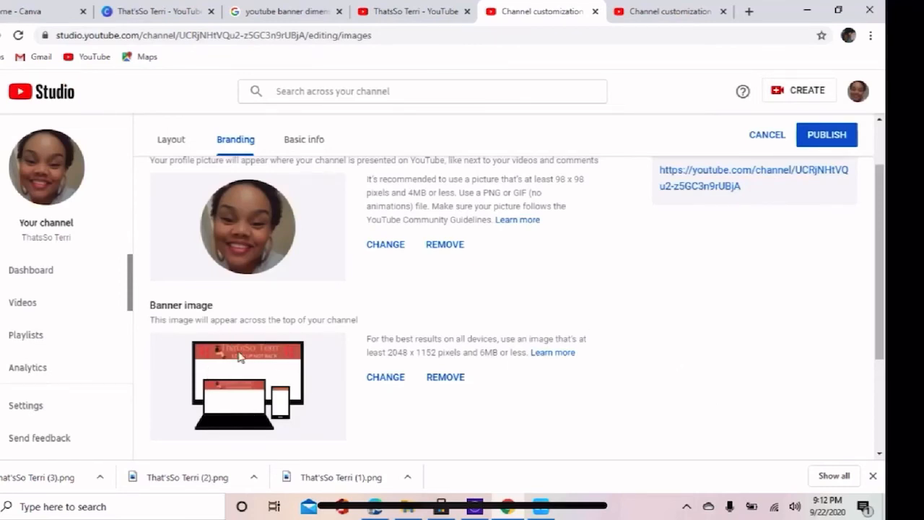
Publish the channel branding change and open the channel's public page.
left_click(821, 140)
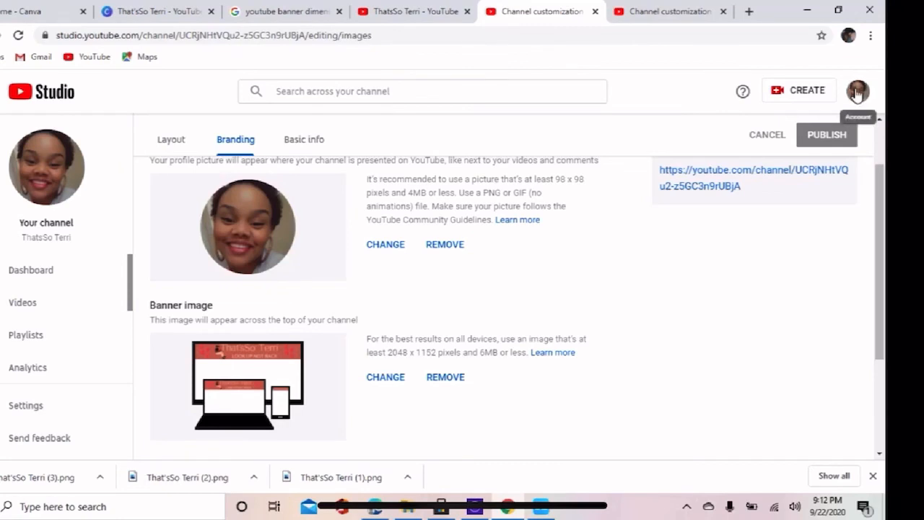
left_click(857, 94)
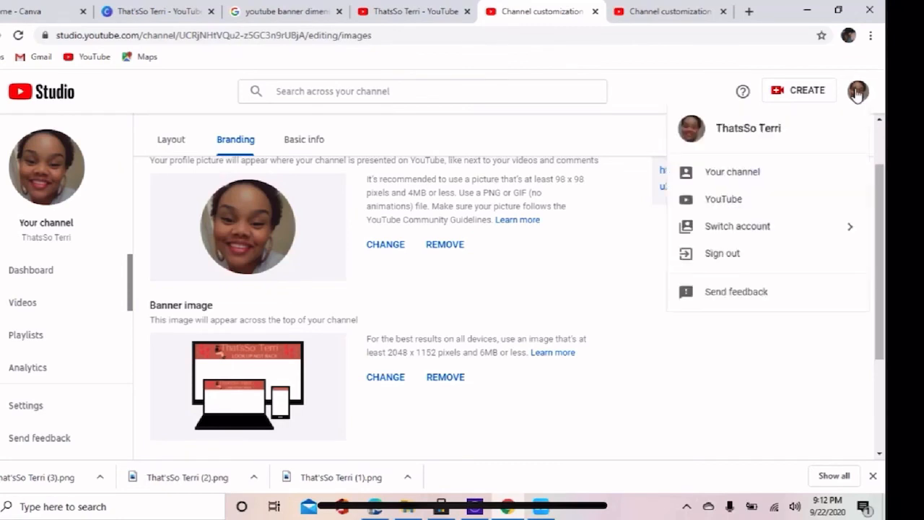
left_click(768, 180)
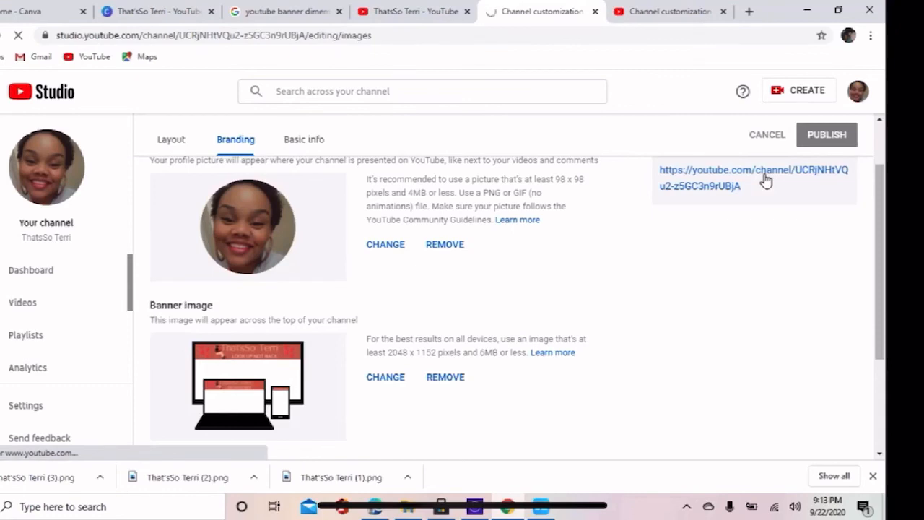